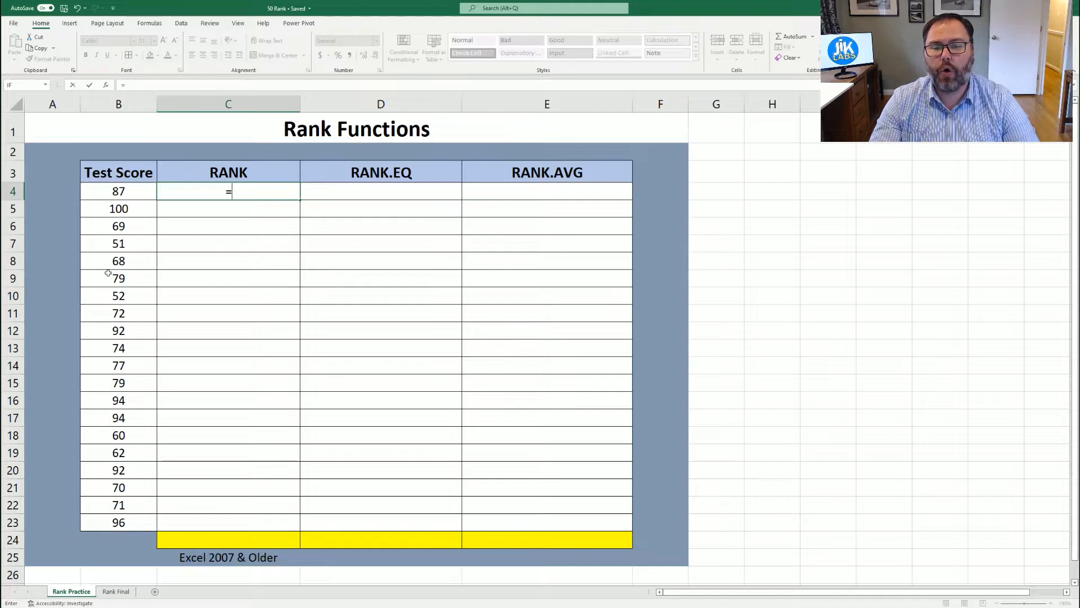
Enter =RANK(B4,$B$4:$B$23,0) in C4 to rank the first test score in descending order.
type("rank")
key("BackSpace")
type("k")
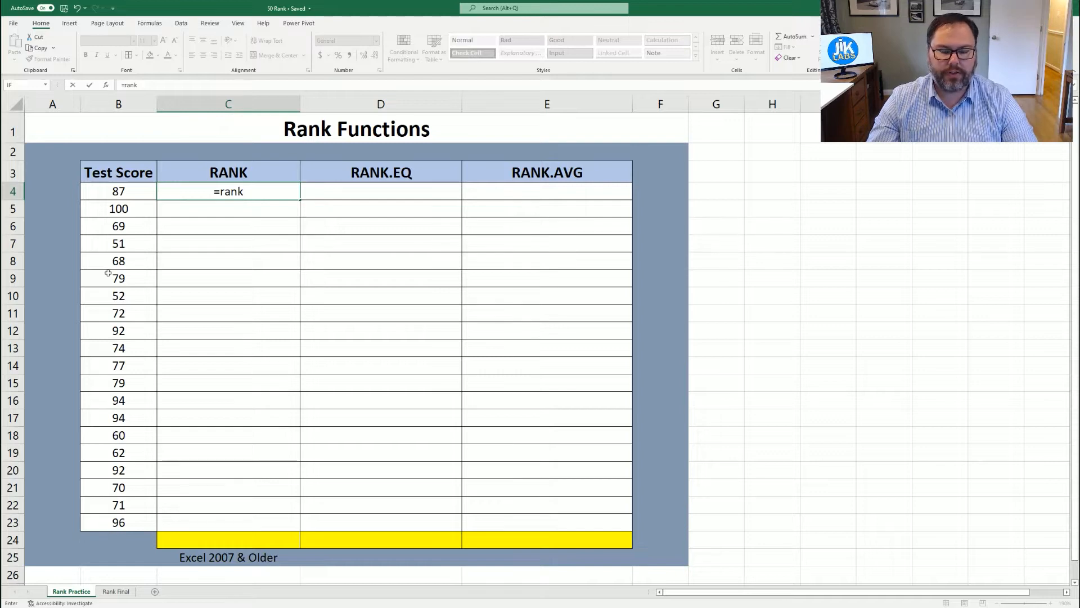
type("(")
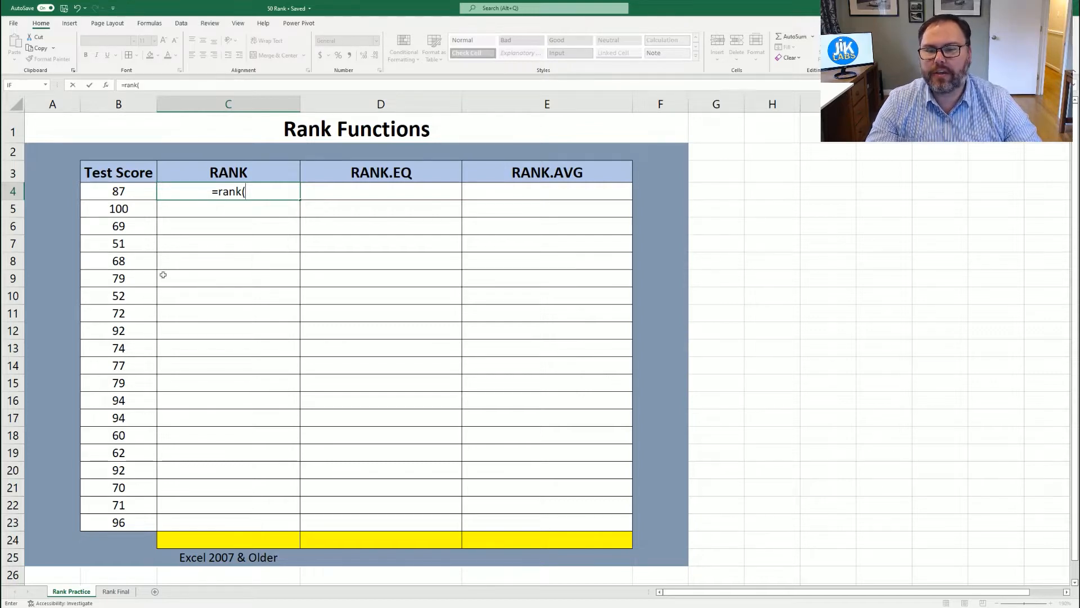
left_click(116, 191)
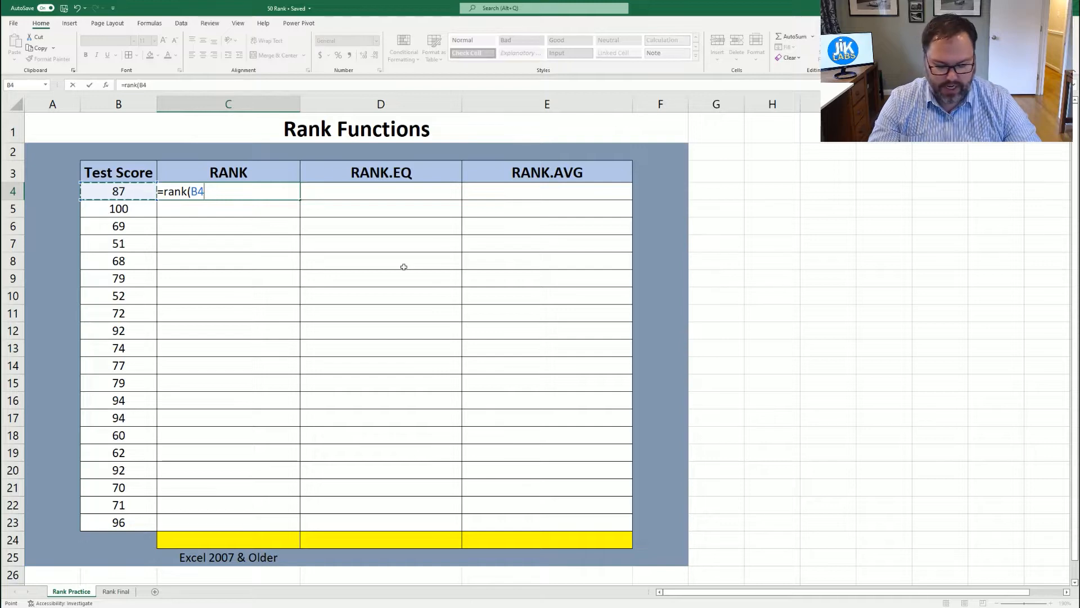
type(",")
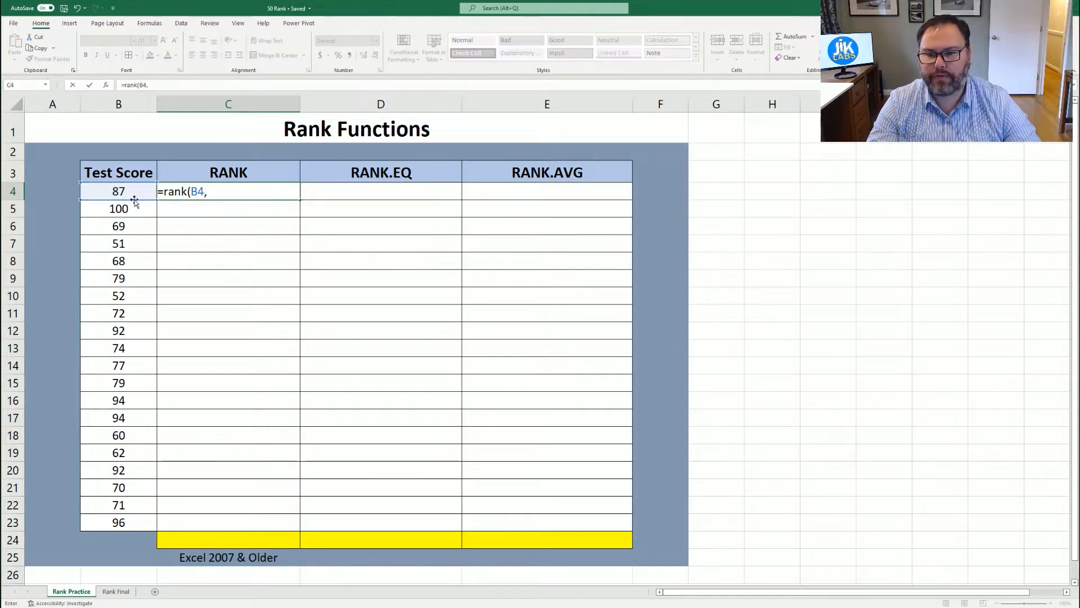
left_click_drag(125, 192, 117, 516)
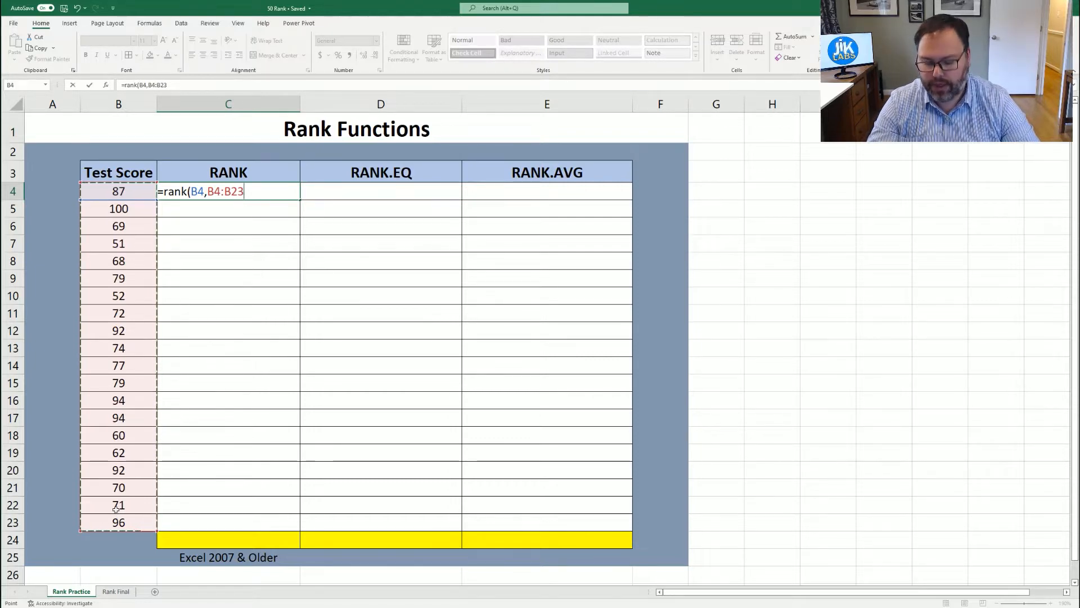
key("F4")
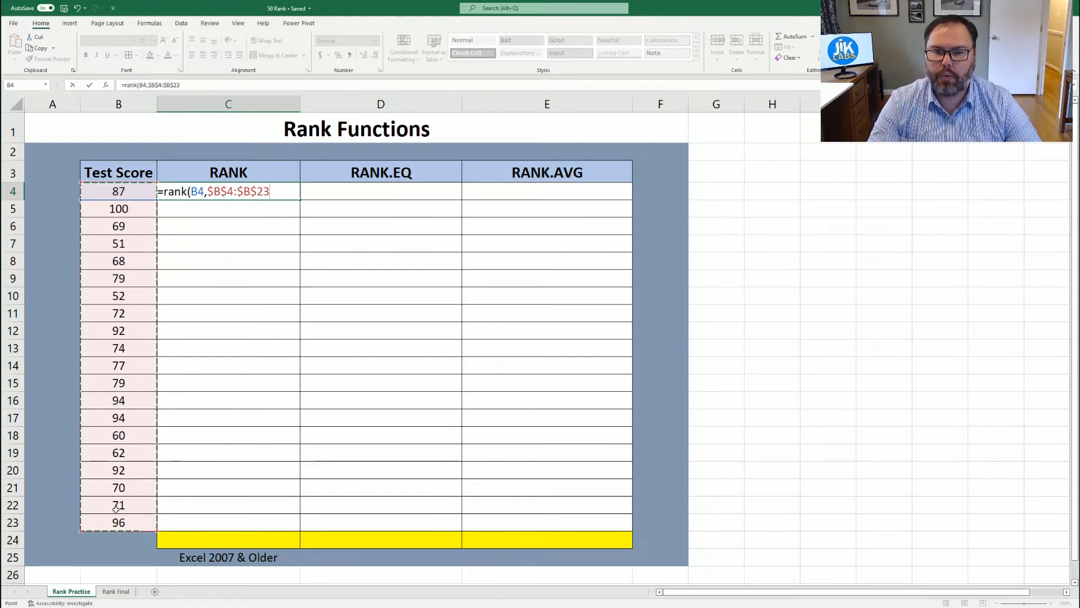
type(",0")
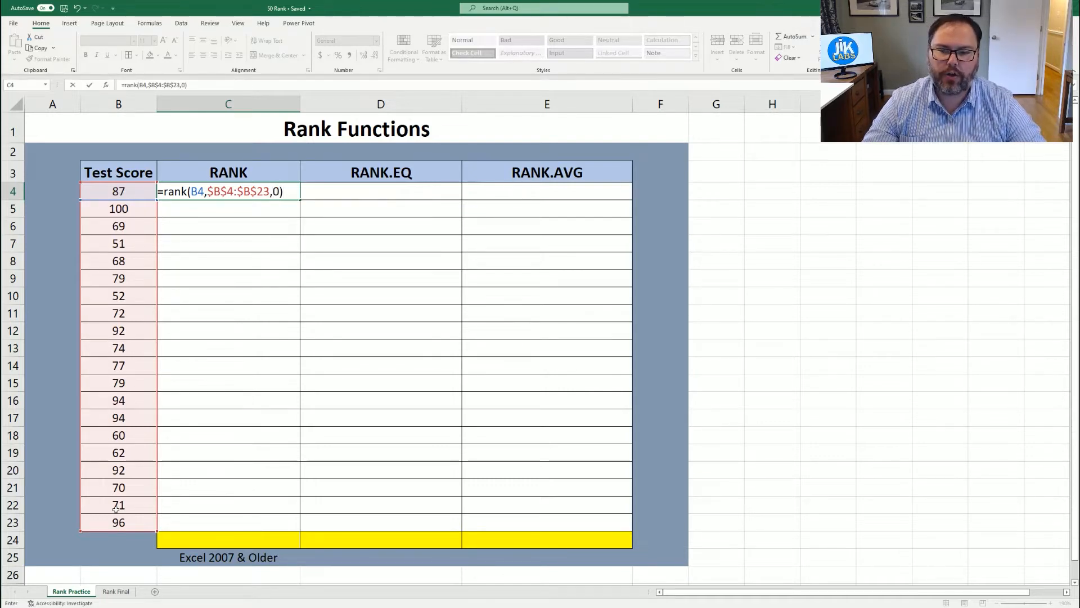
key("Return")
Fill the RANK formula from C4 down through C23.
key("Up")
left_click_drag(298, 200, 269, 529)
key("Down")
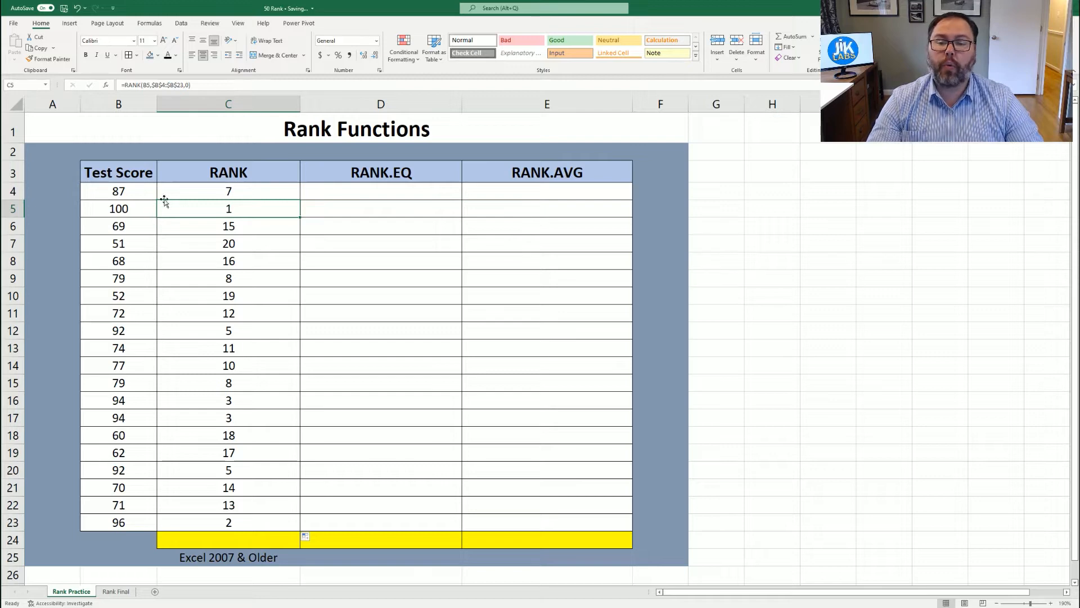
Set the font color of the yellow-filled formula note in C24 to black.
left_click(113, 242)
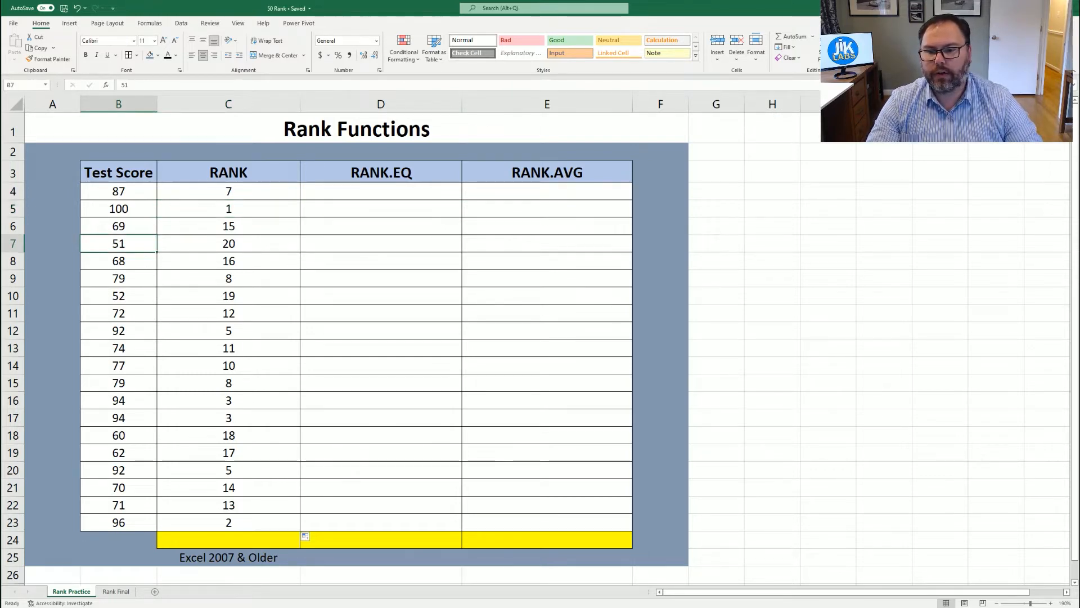
left_click(238, 542)
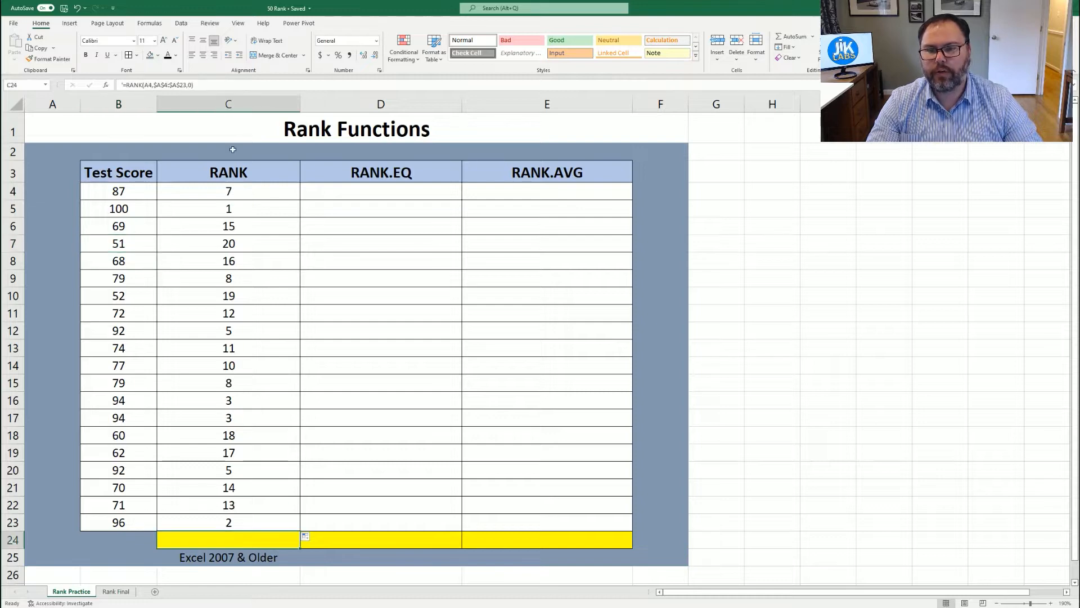
left_click(168, 55)
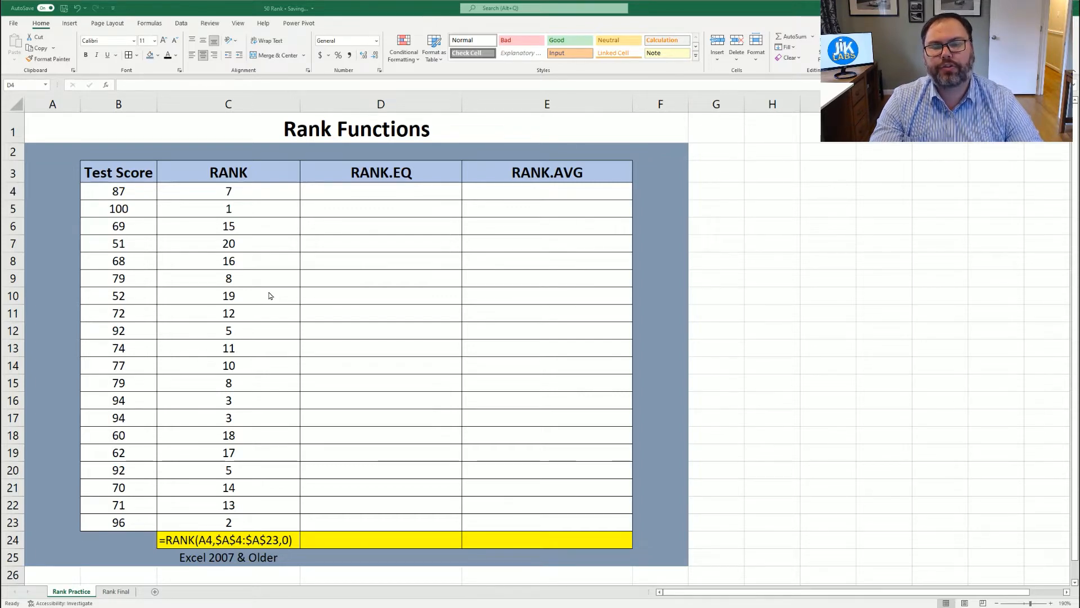
Enter =RANK.EQ(B4,$B$4:$B$23,0) in D4 to rank the first test score in descending order.
left_click(797, 25)
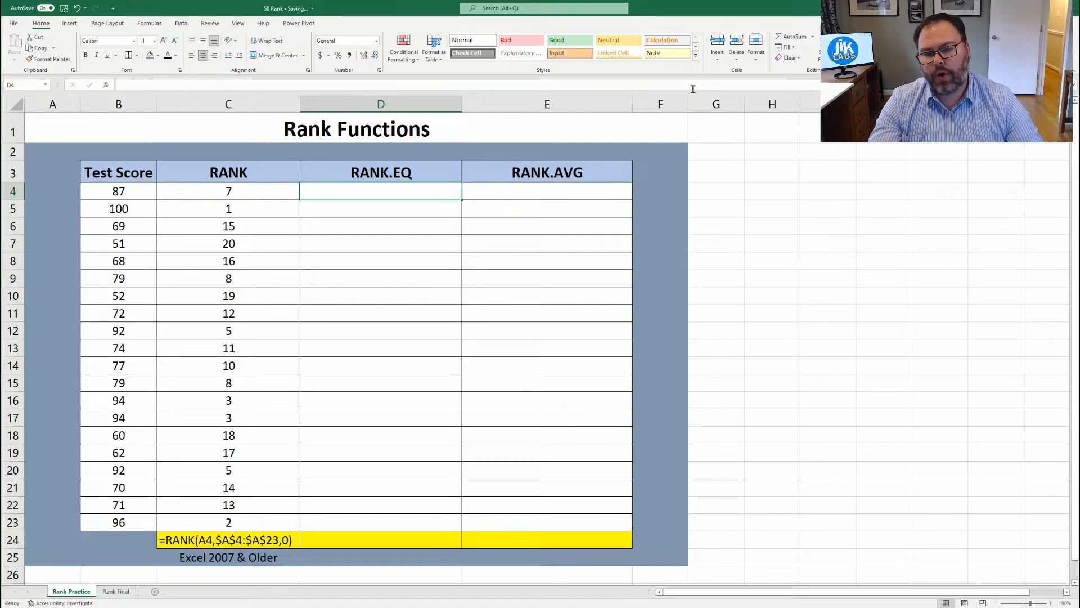
type("=rank.EQ(")
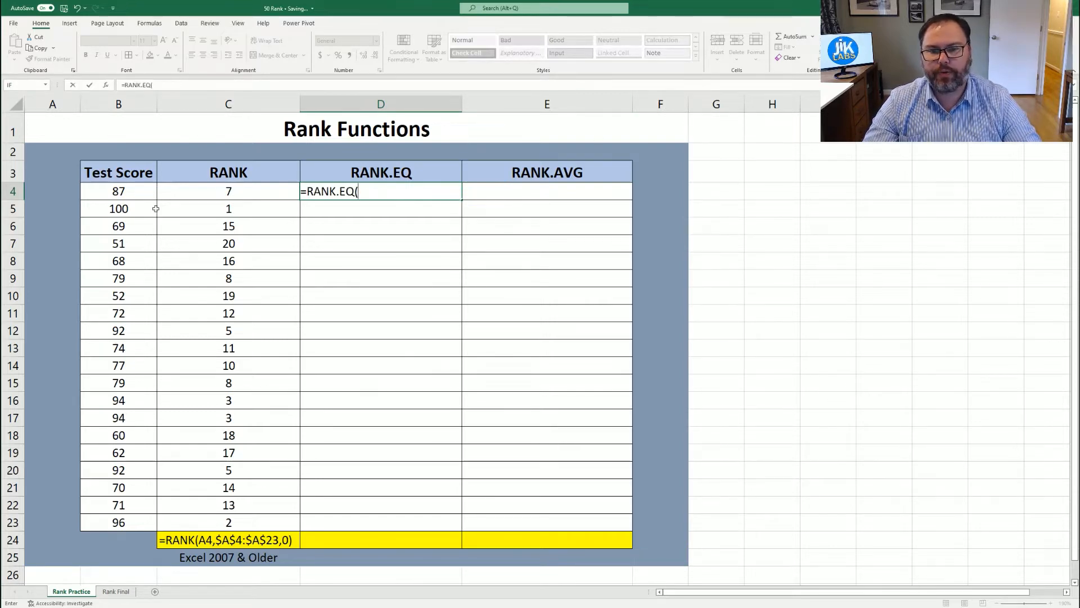
left_click(121, 191)
type(",")
left_click_drag(112, 194, 115, 521)
key("F4")
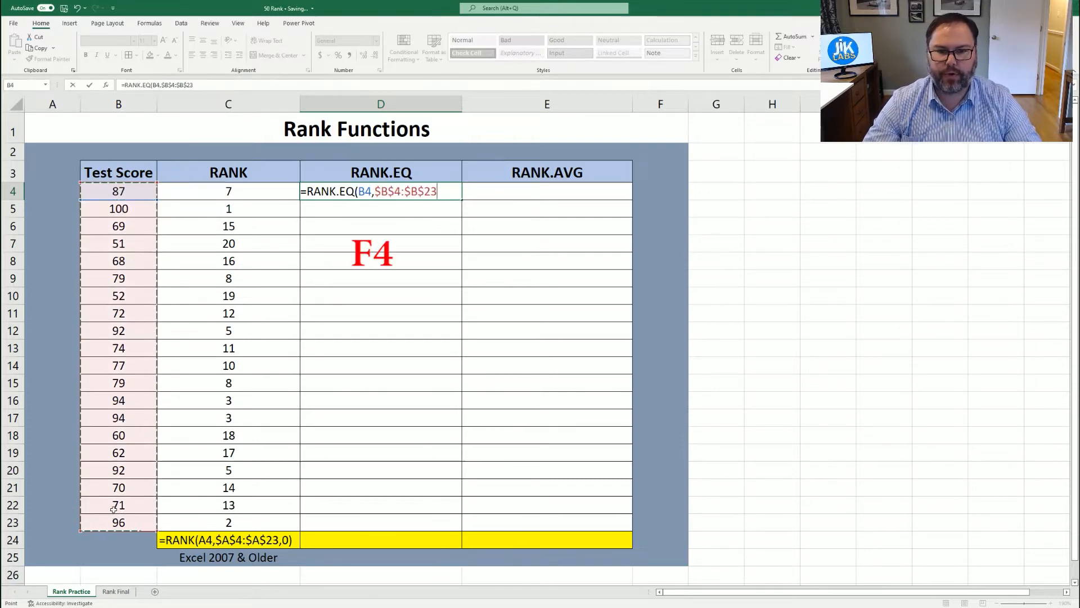
type(",")
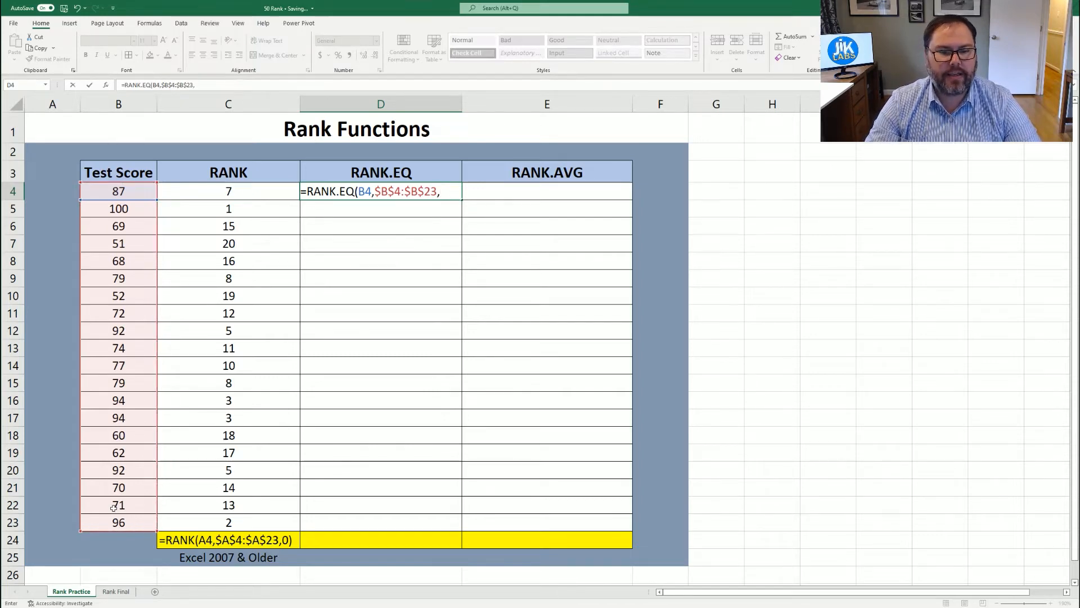
type("0")
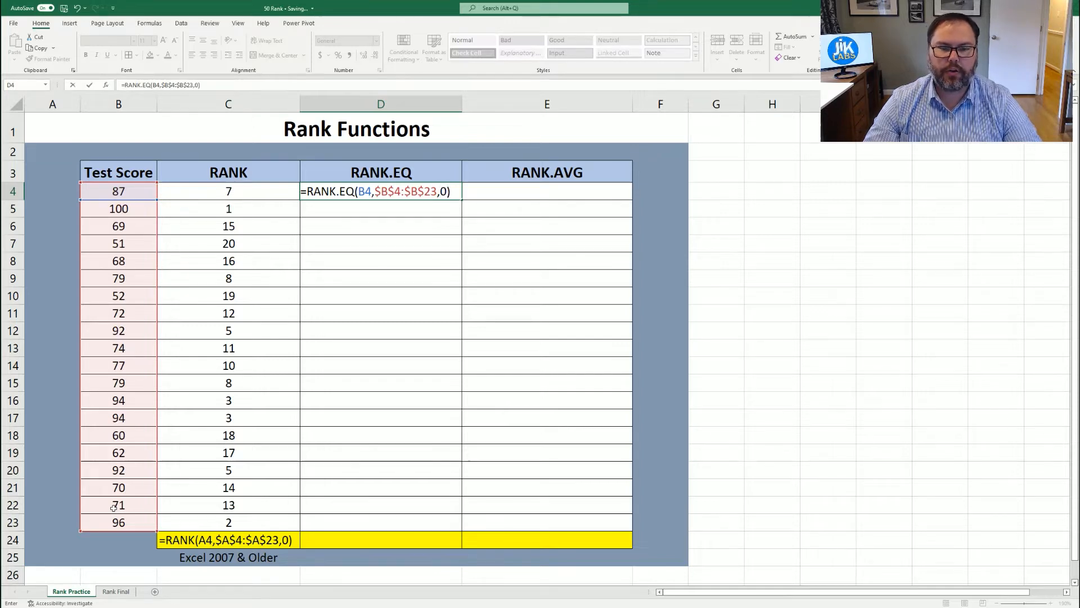
key("Return")
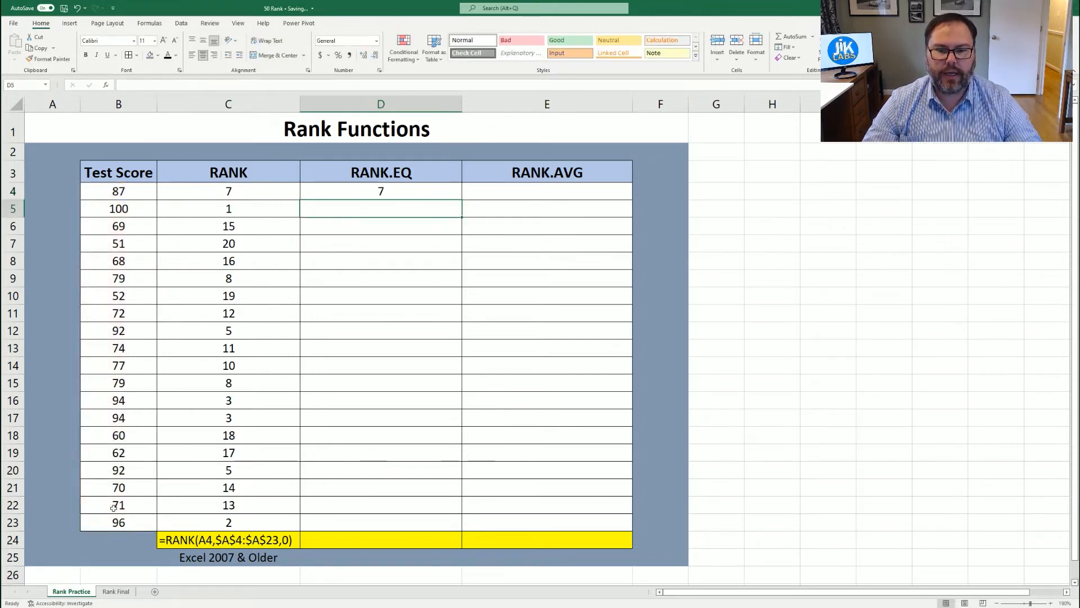
Fill the RANK.EQ formula from D4 down through D23.
key("Up")
left_click_drag(461, 199, 458, 537)
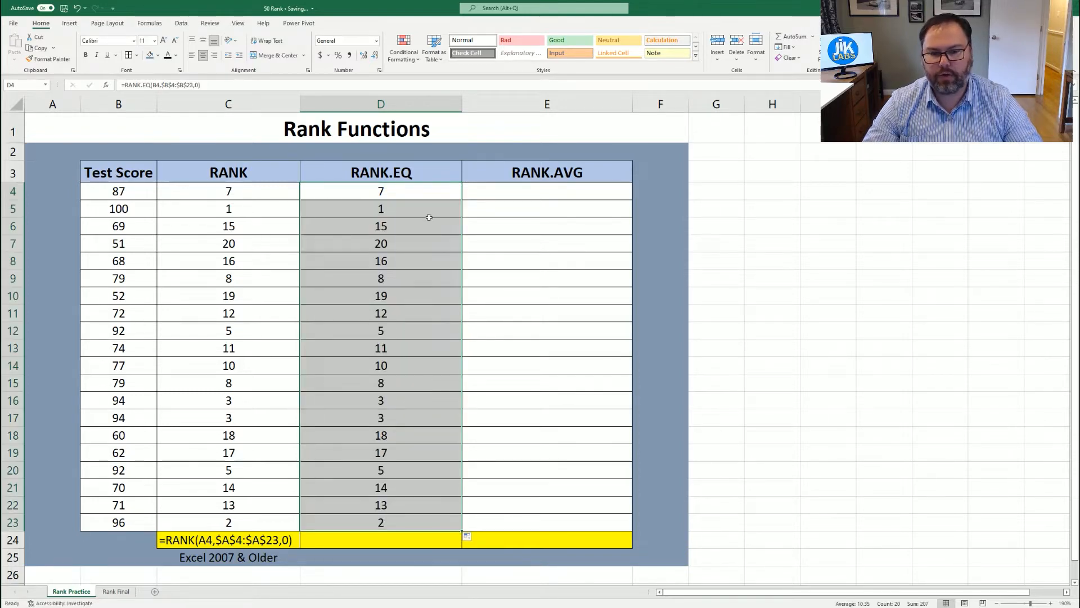
left_click(434, 194)
Enter =RANK.AVG(B4,$B$4:$B$23,0) in E4 to rank the first test score with averaged ties.
left_click(506, 198)
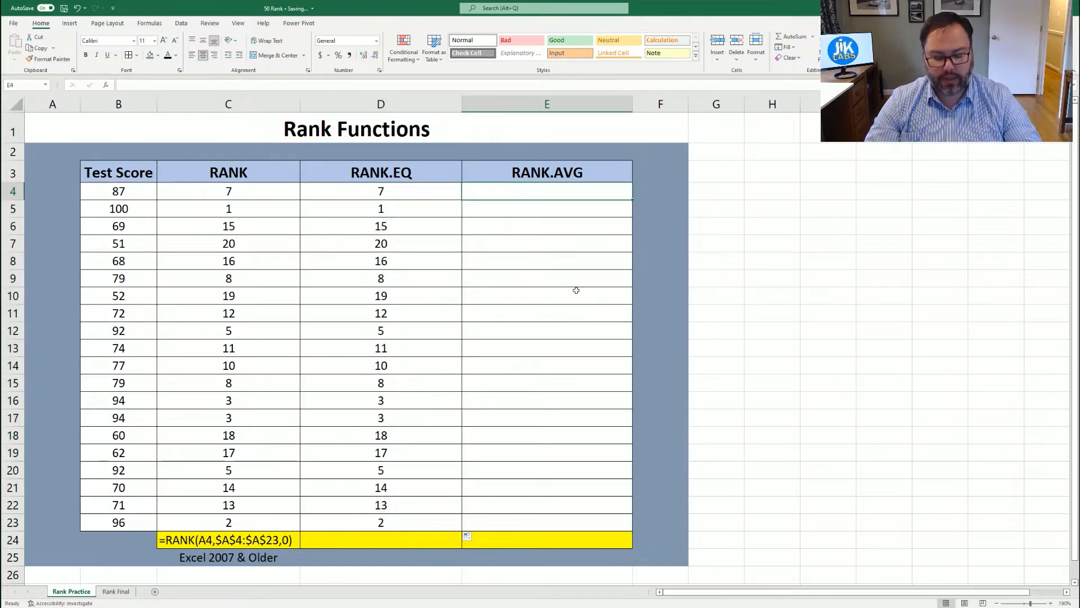
type("=rank.a")
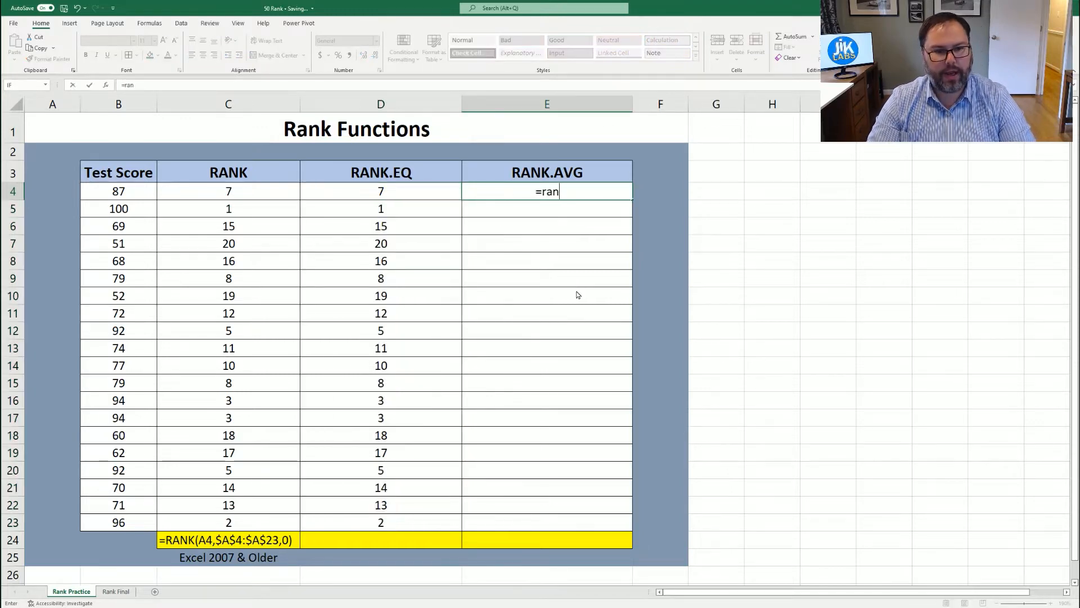
key("Tab")
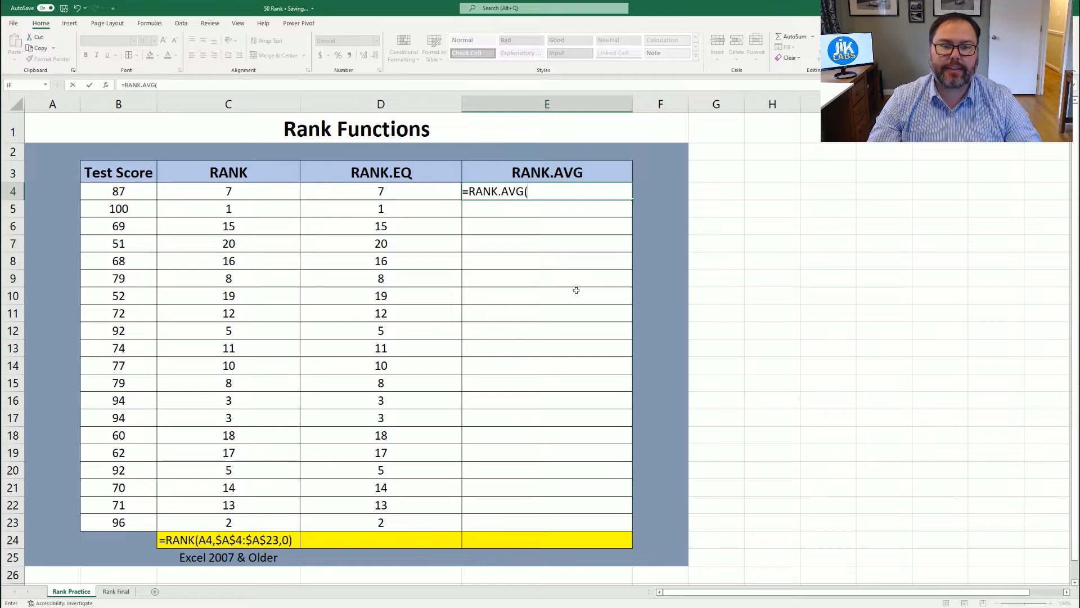
left_click(114, 192)
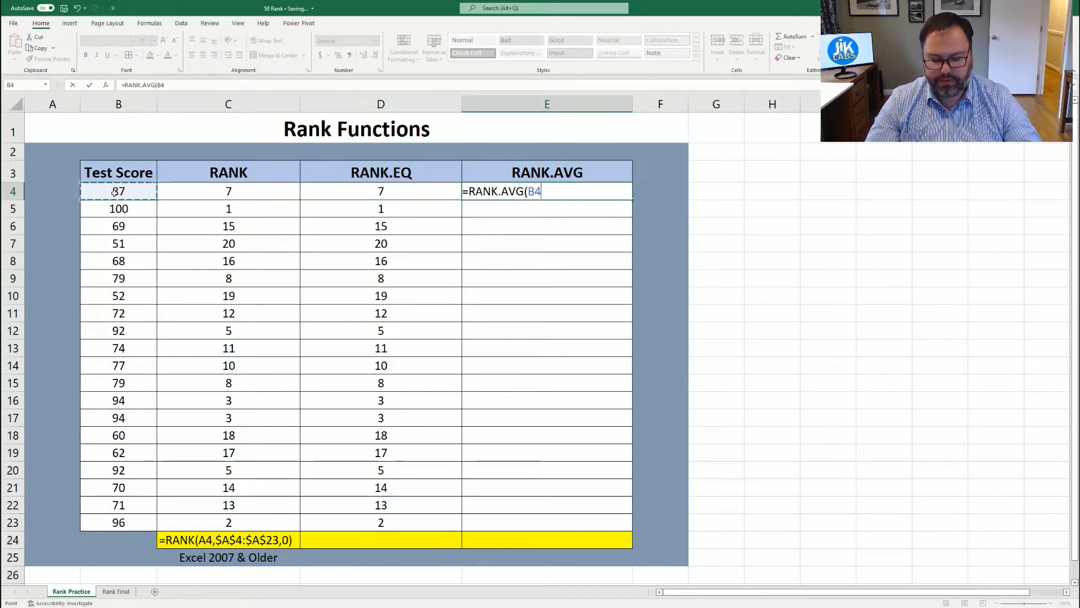
type(",")
left_click_drag(112, 192, 132, 511)
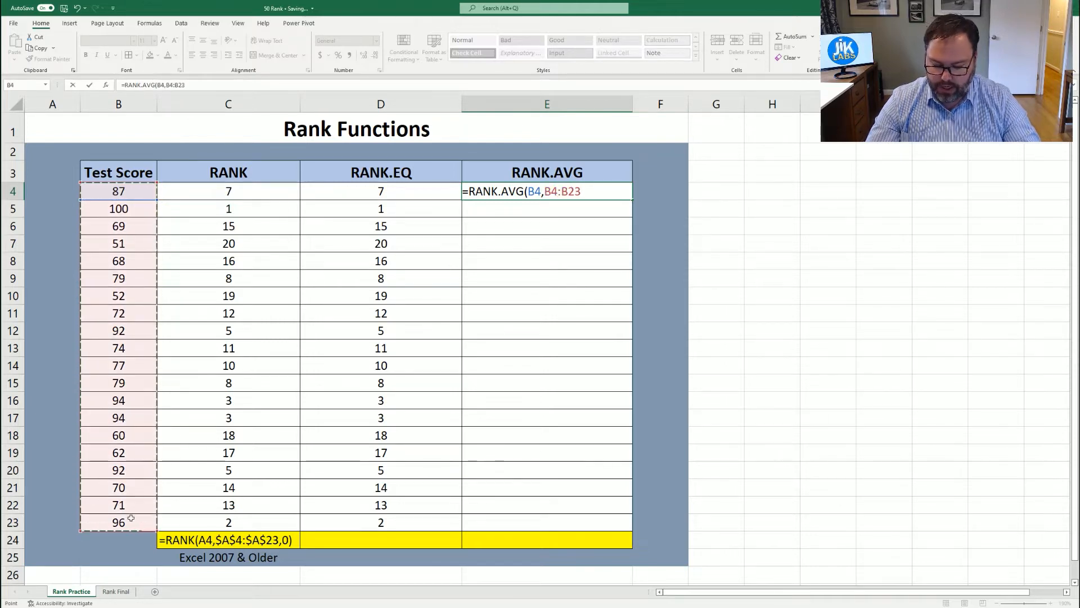
key("F4")
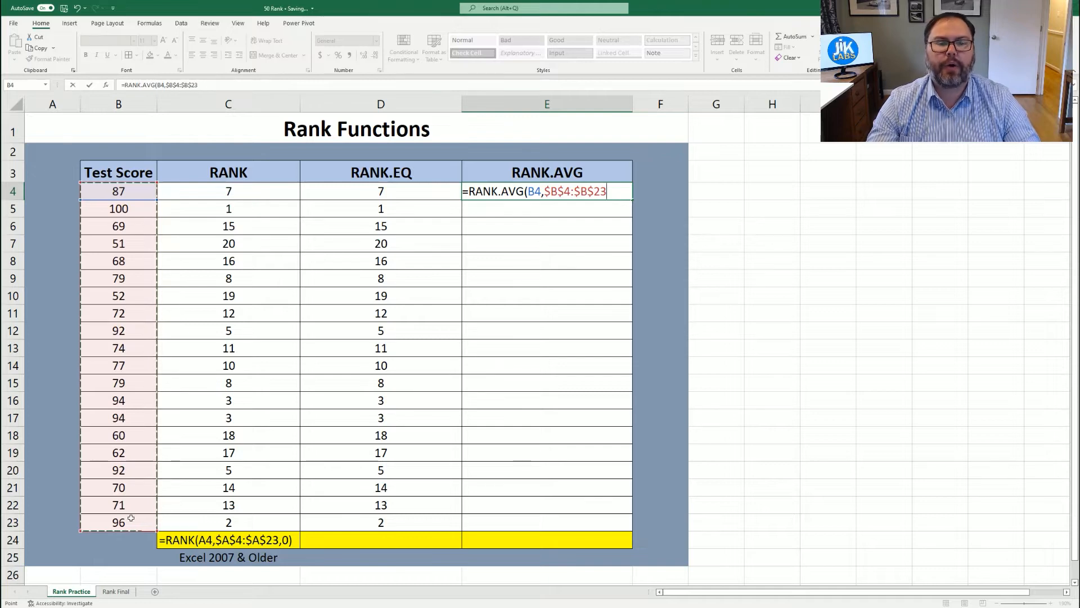
type(",0")
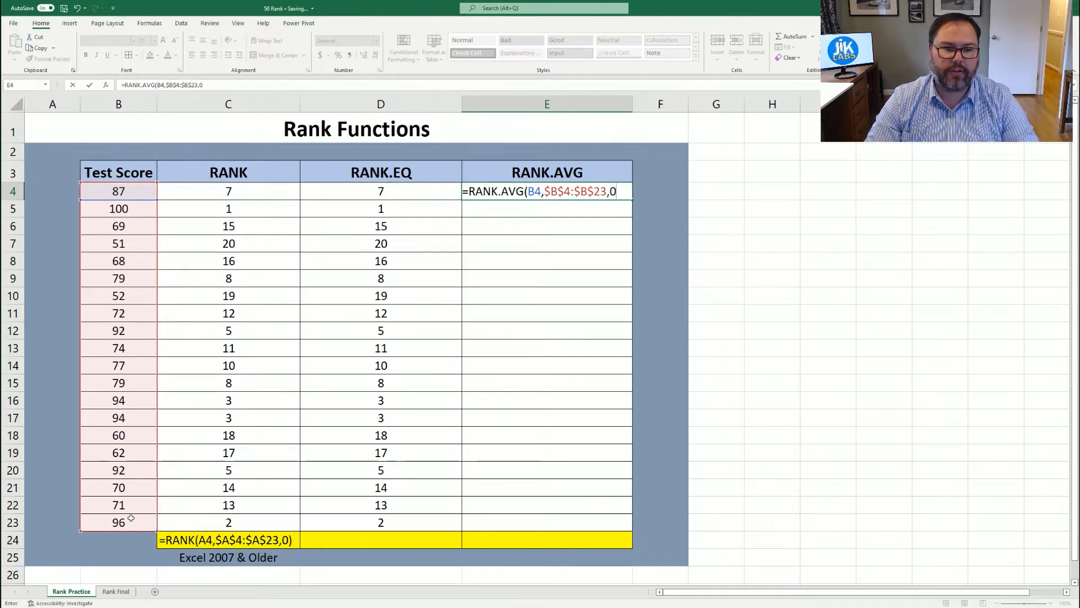
type(")")
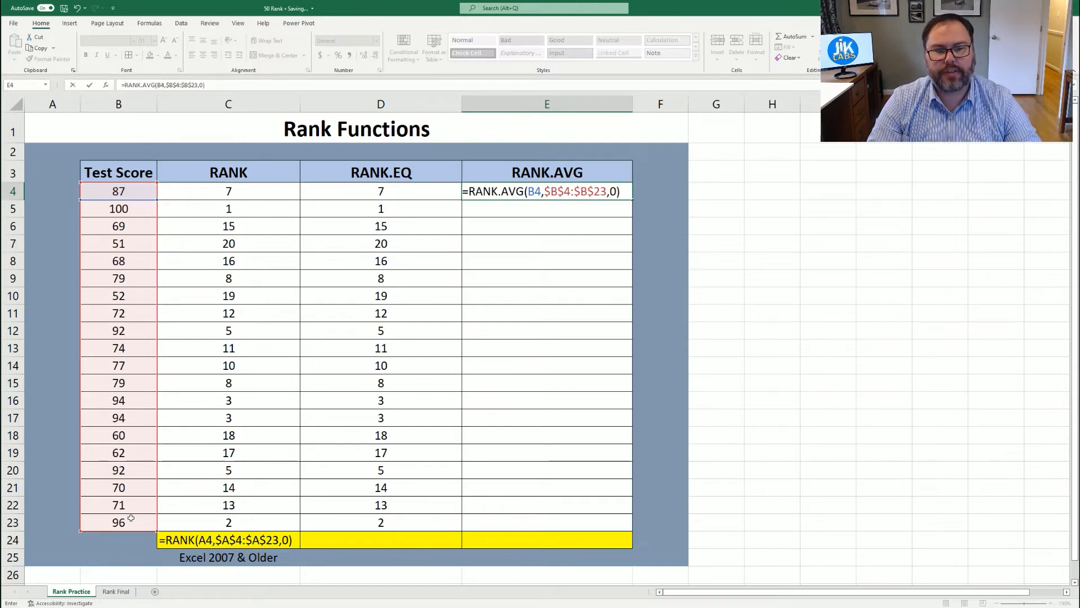
key("Return")
Fill the RANK.AVG formula from E4 down through E23 and compare the tied scores' ranks with the RANK.EQ column.
left_click(503, 190)
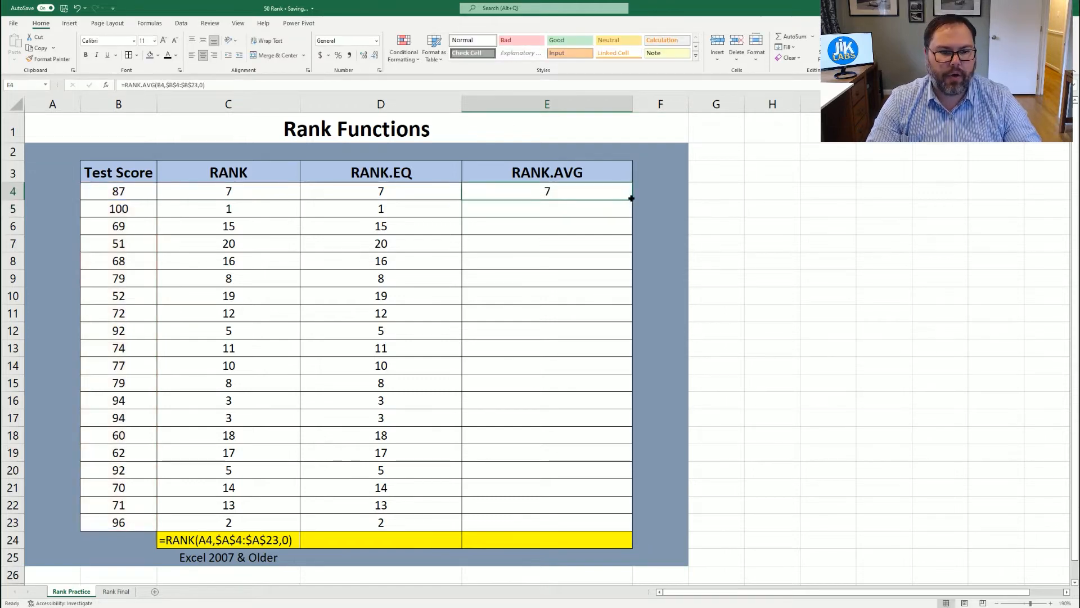
left_click_drag(633, 198, 630, 526)
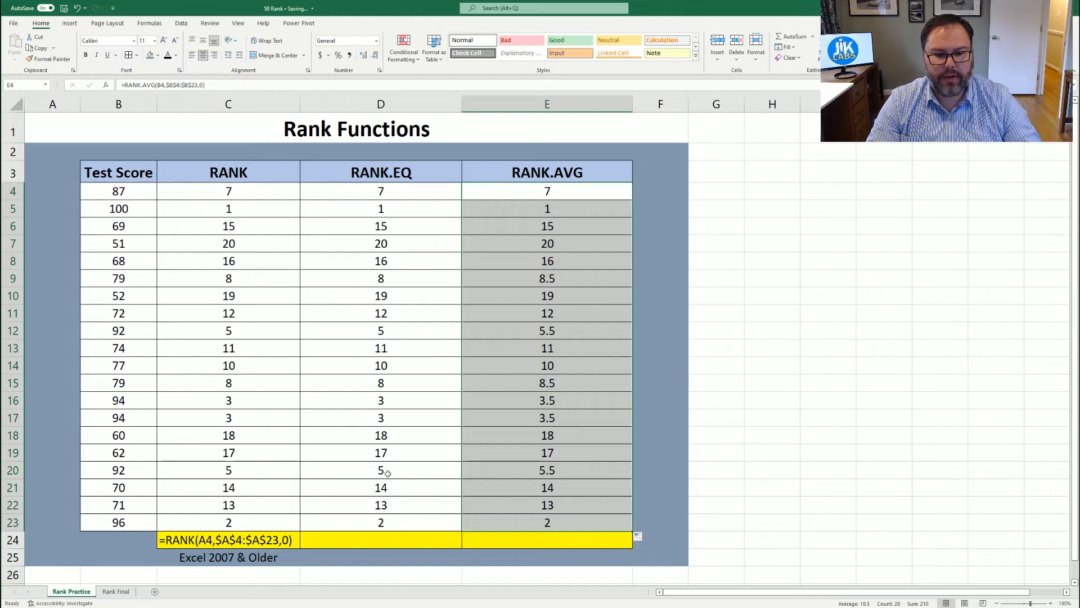
left_click_drag(352, 396, 392, 420)
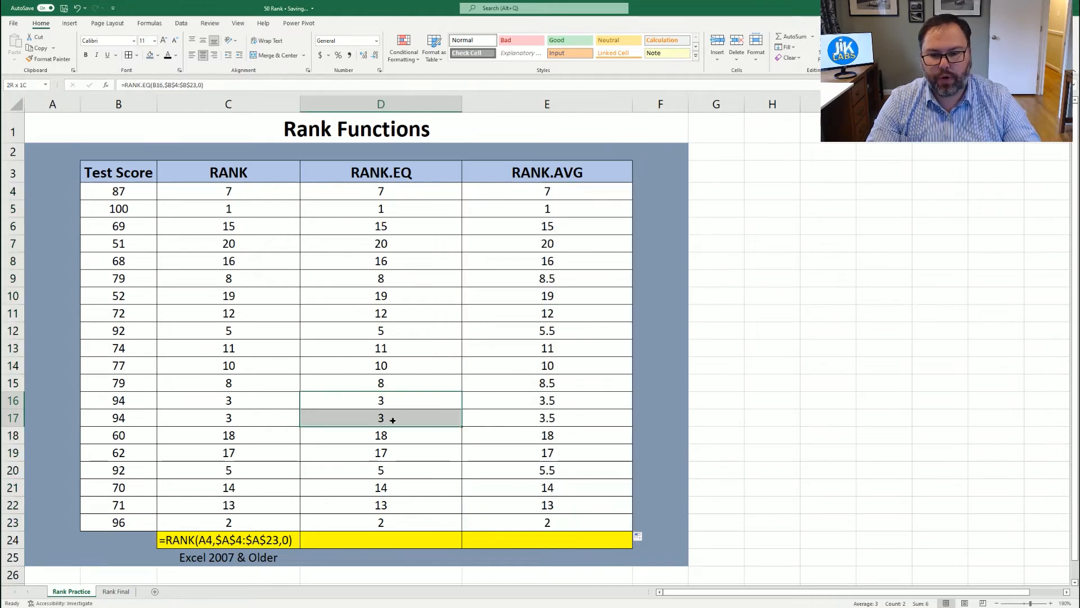
left_click_drag(525, 399, 524, 418)
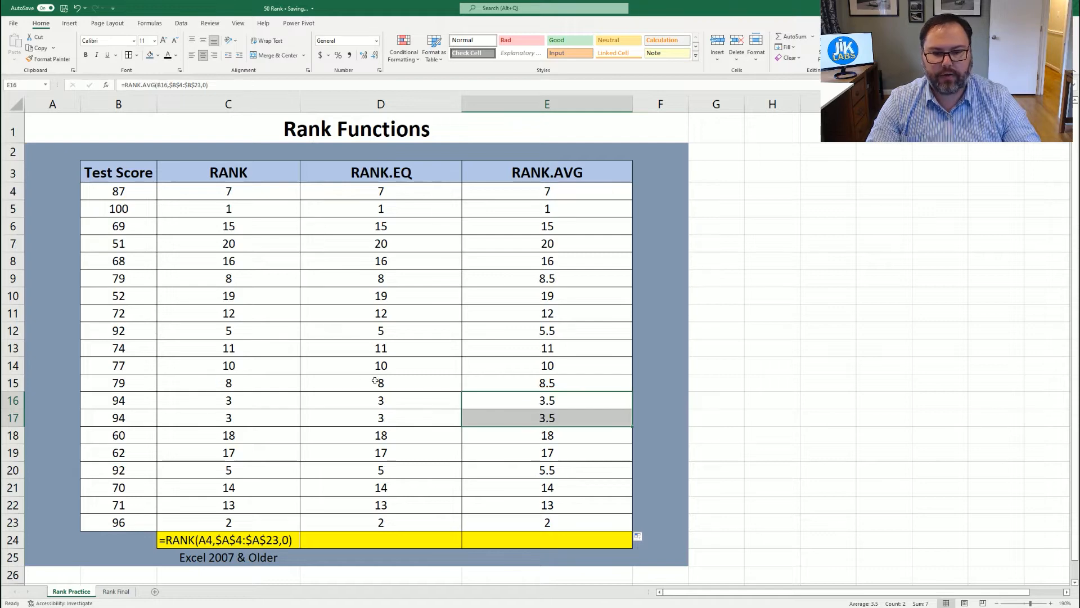
left_click(375, 381)
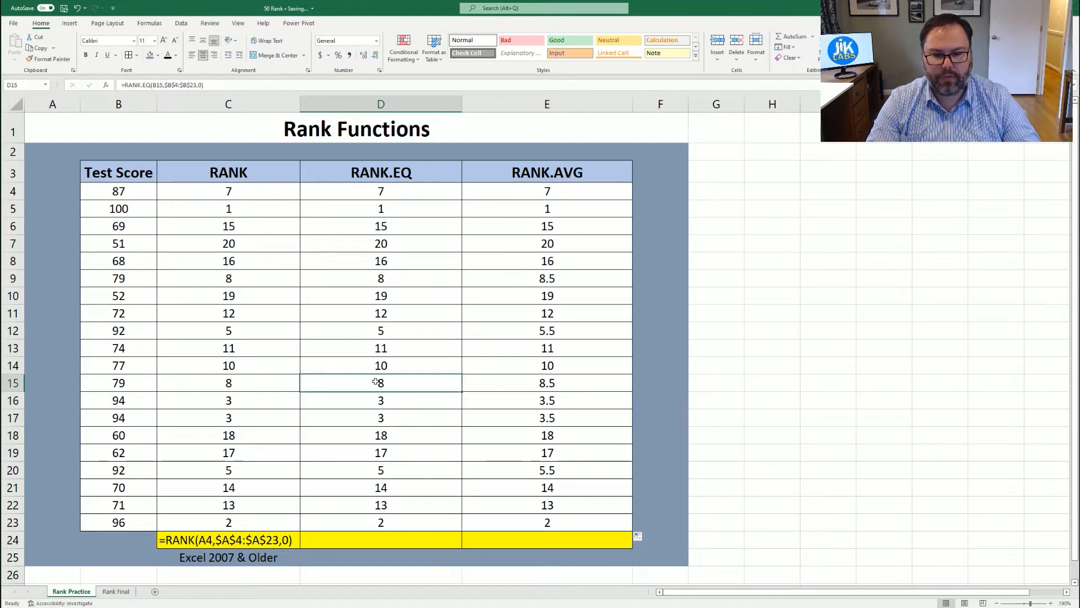
left_click(383, 279)
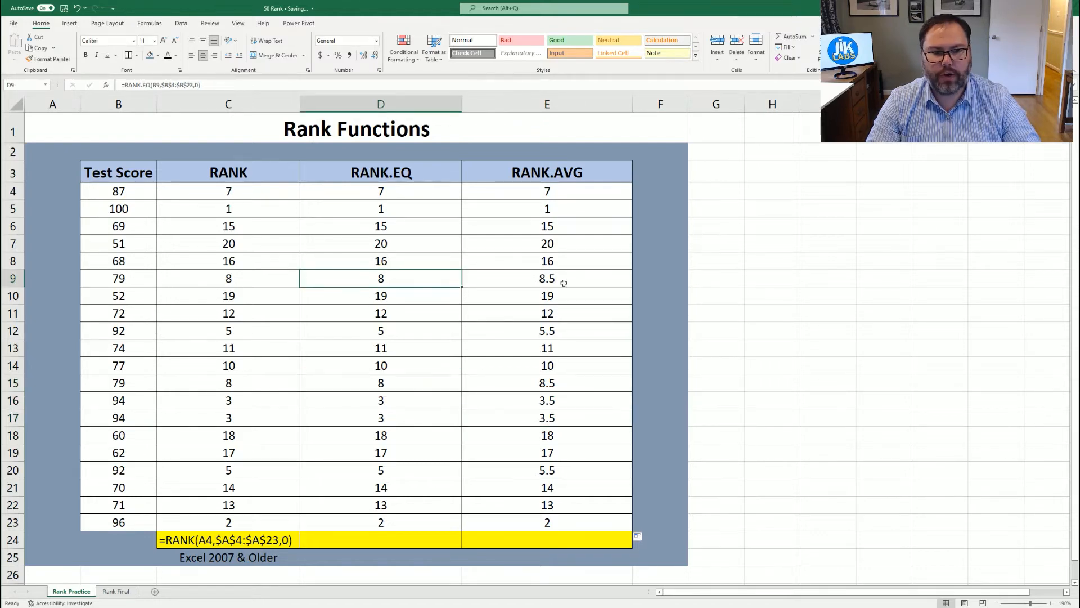
Set the font color of the yellow-filled formula notes in D24:E24 to black.
left_click_drag(384, 538, 484, 538)
left_click(168, 56)
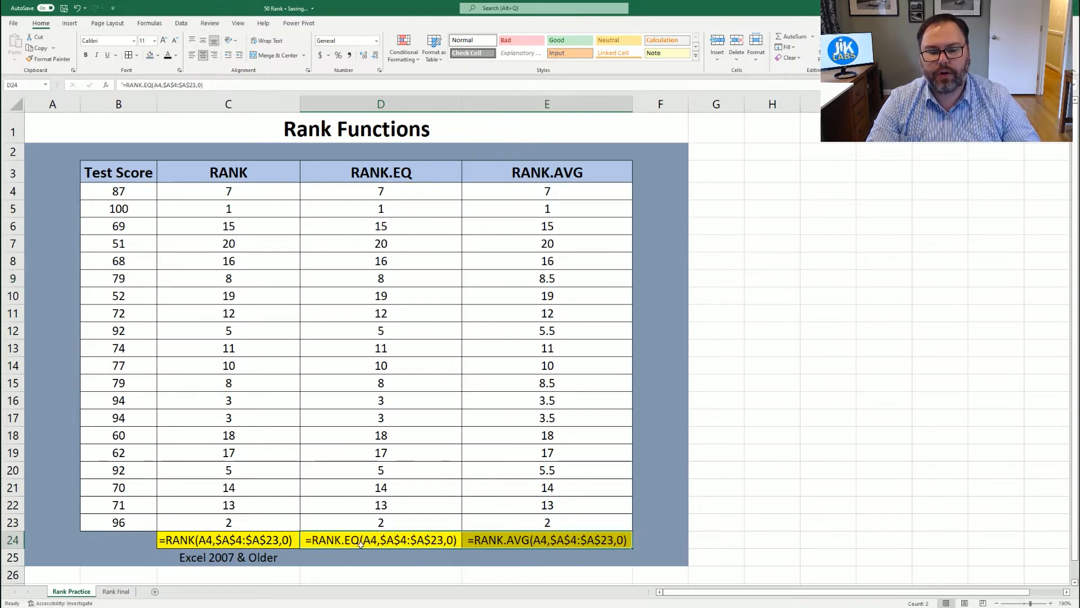
left_click(358, 552)
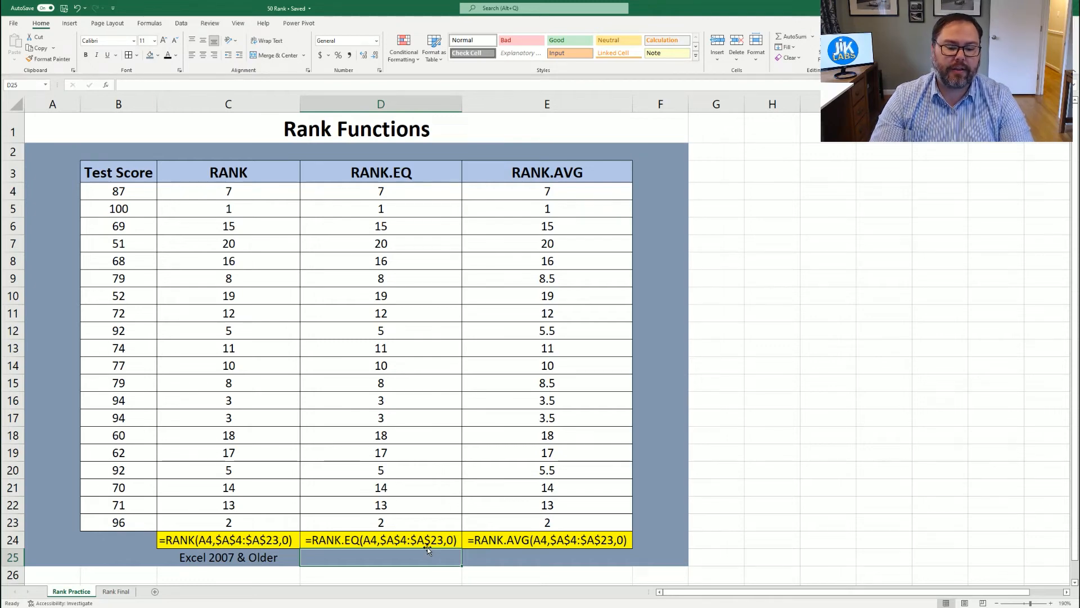
left_click(381, 208)
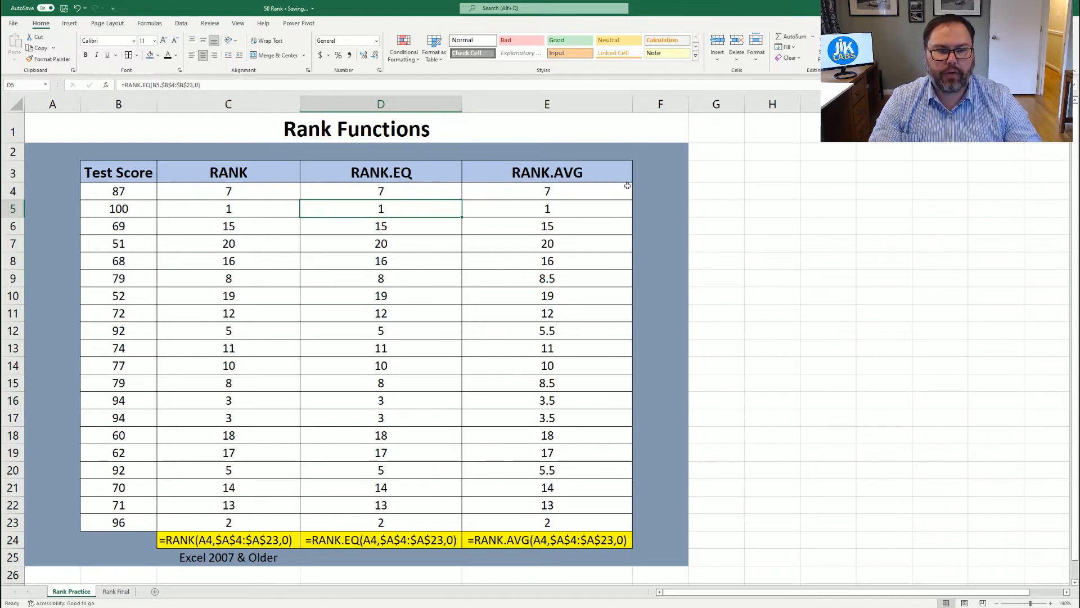
Rename the header in D3 to RANK.EQ DEC.
key("Up")
key("Up")
left_click(182, 88)
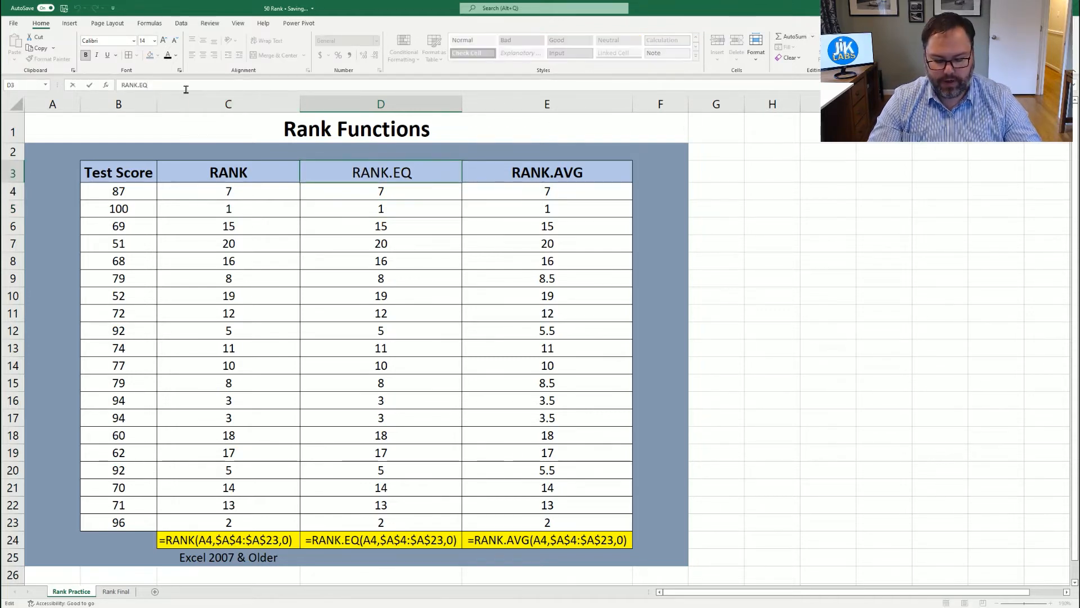
type("DEC")
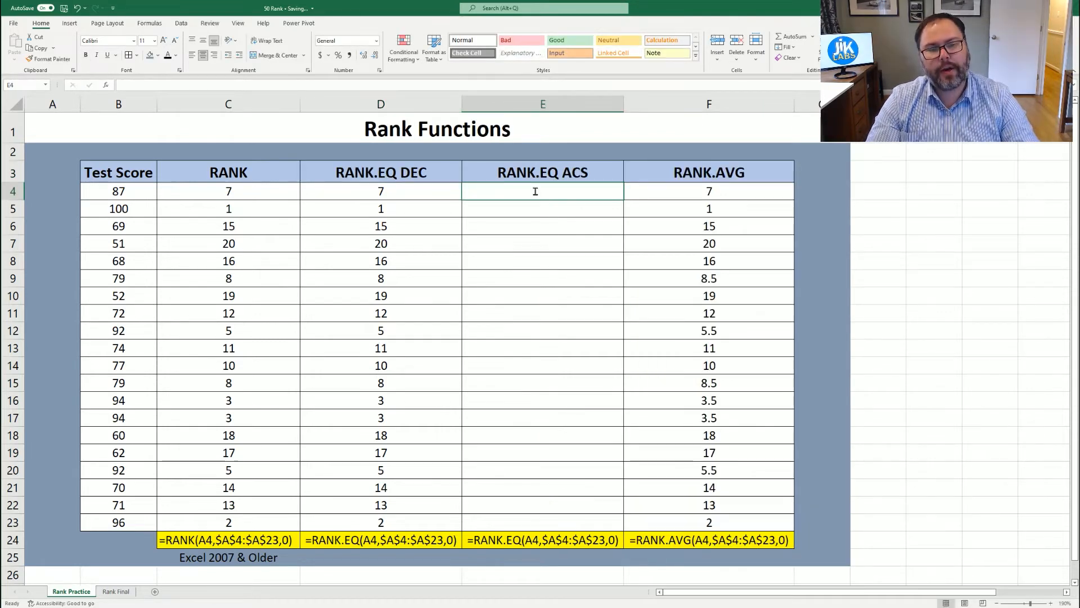
Enter =RANK.EQ(B4,$B$4:$B$23,1) in E4 to rank the first test score in ascending order.
type("=")
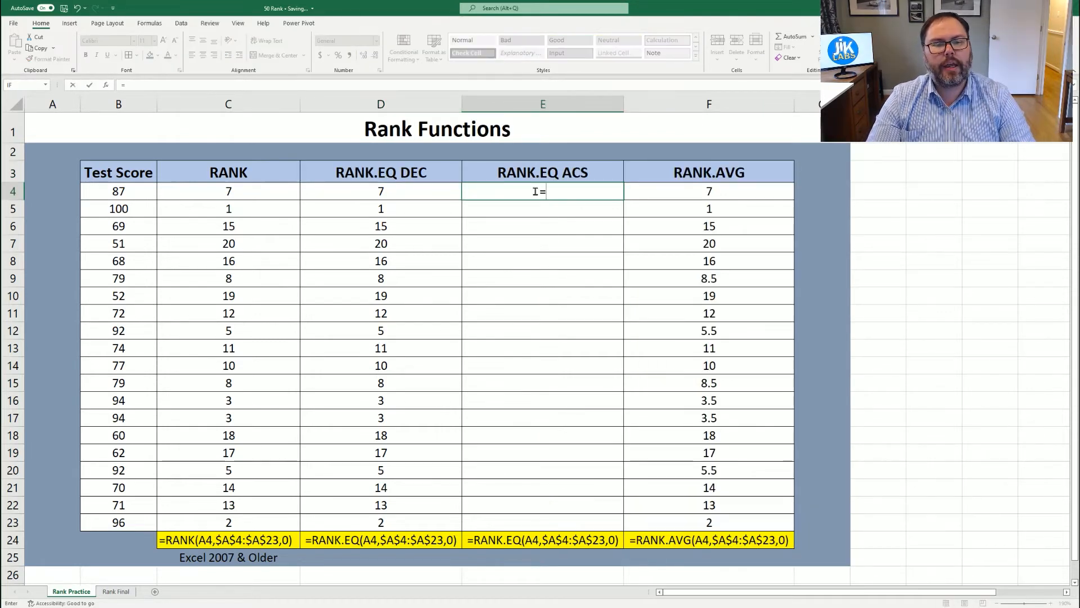
type("rank")
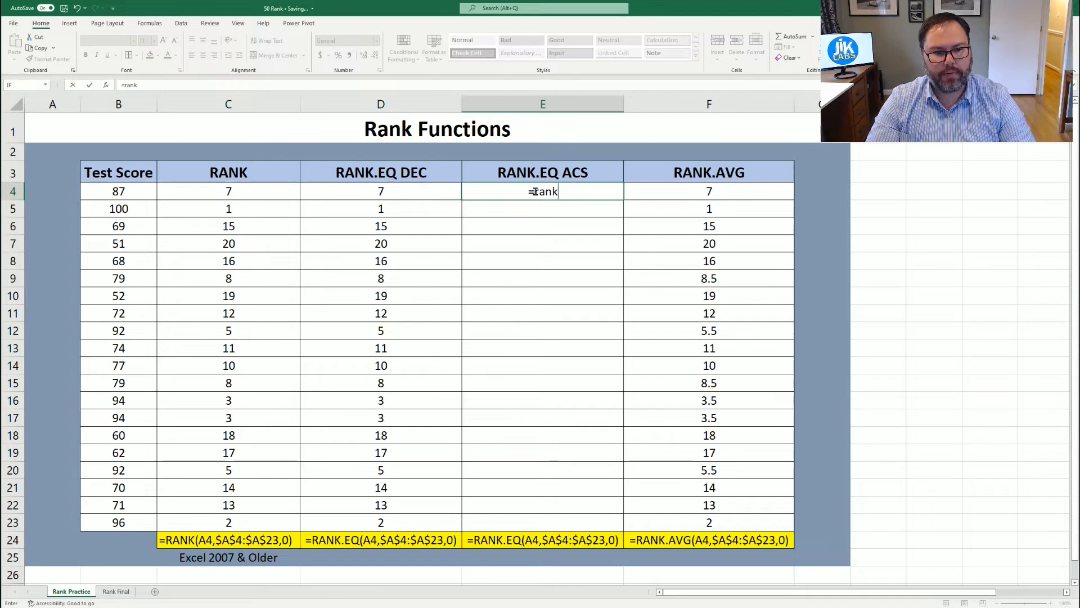
type(".eq(")
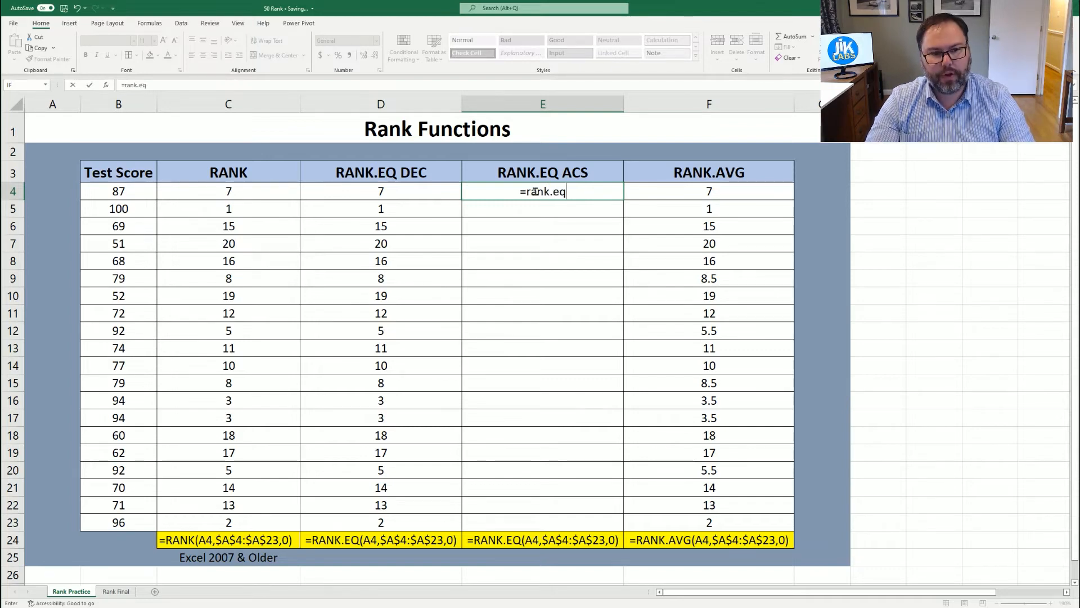
left_click(138, 190)
type(",")
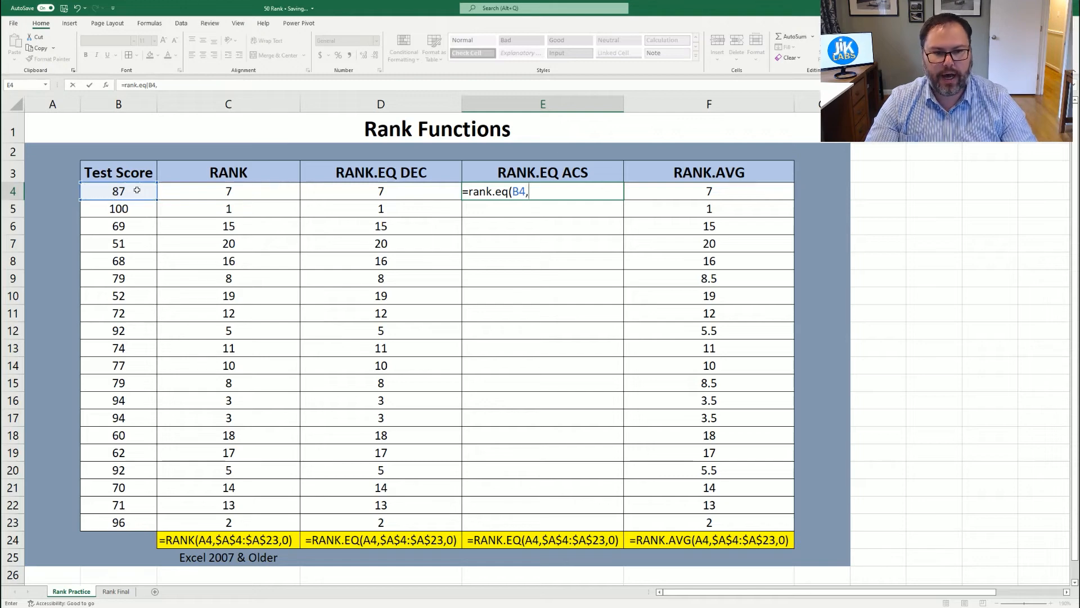
left_click_drag(140, 191, 134, 523)
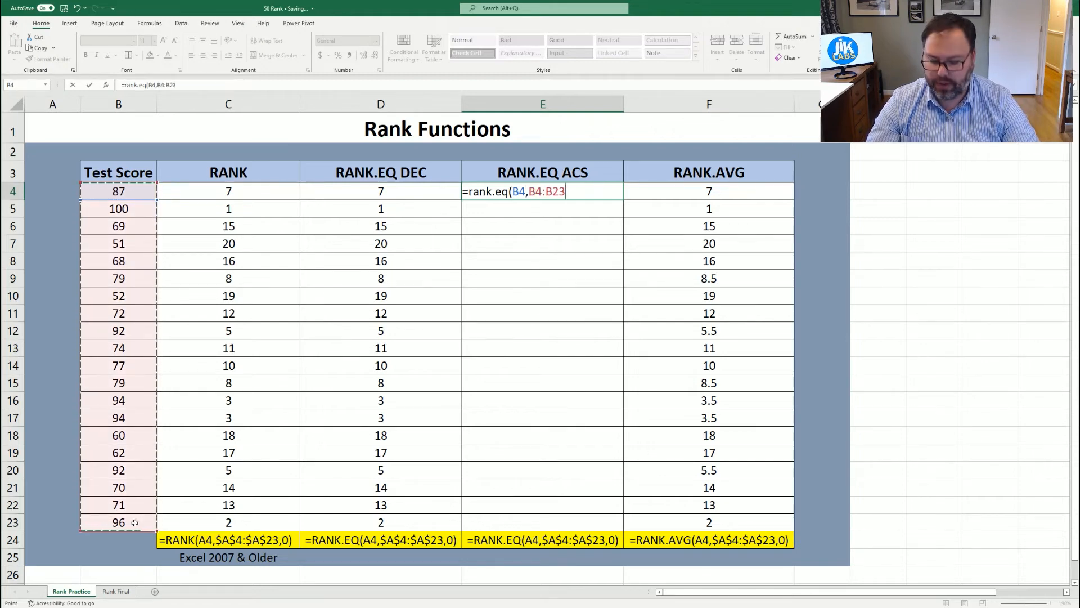
key("F4")
type(",")
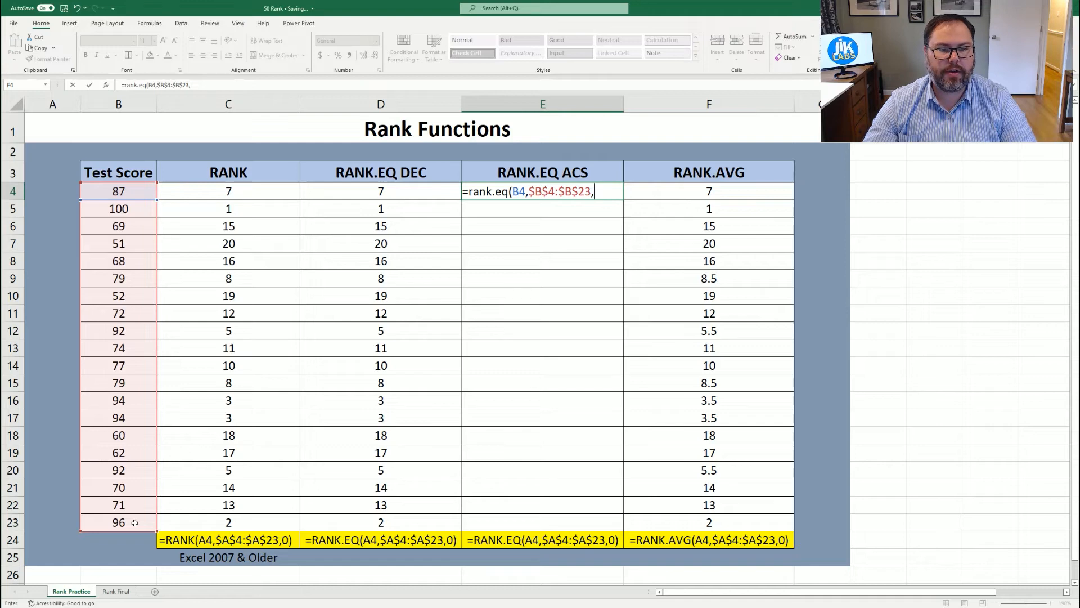
type("1)")
key("Return")
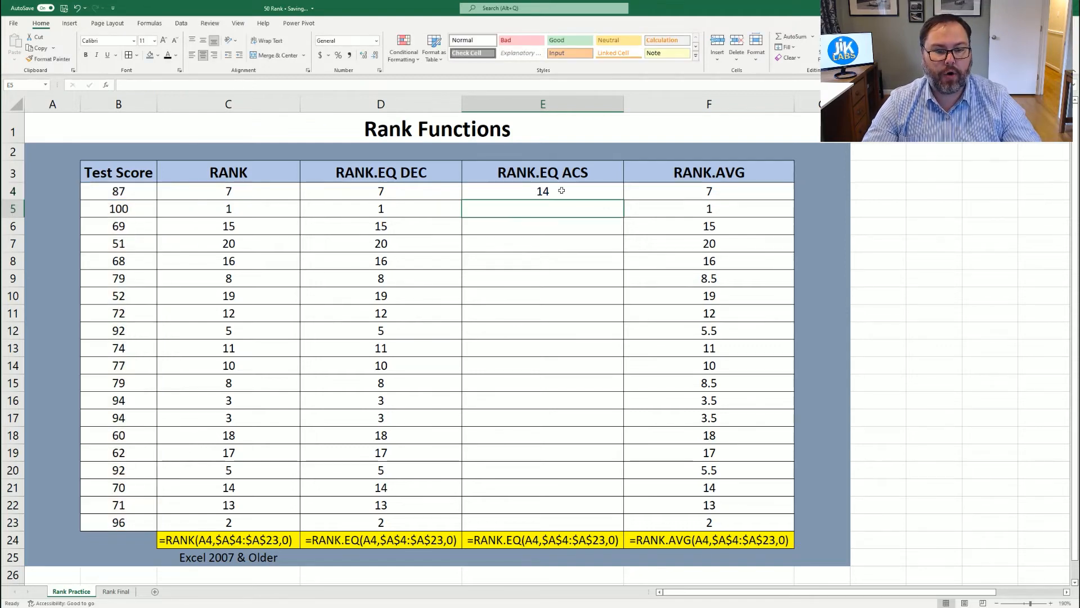
Fill the ascending RANK.EQ formula from E4 down through E23 and check the rank given to the score of 100.
left_click(562, 190)
left_click_drag(622, 200, 614, 526)
left_click(115, 213)
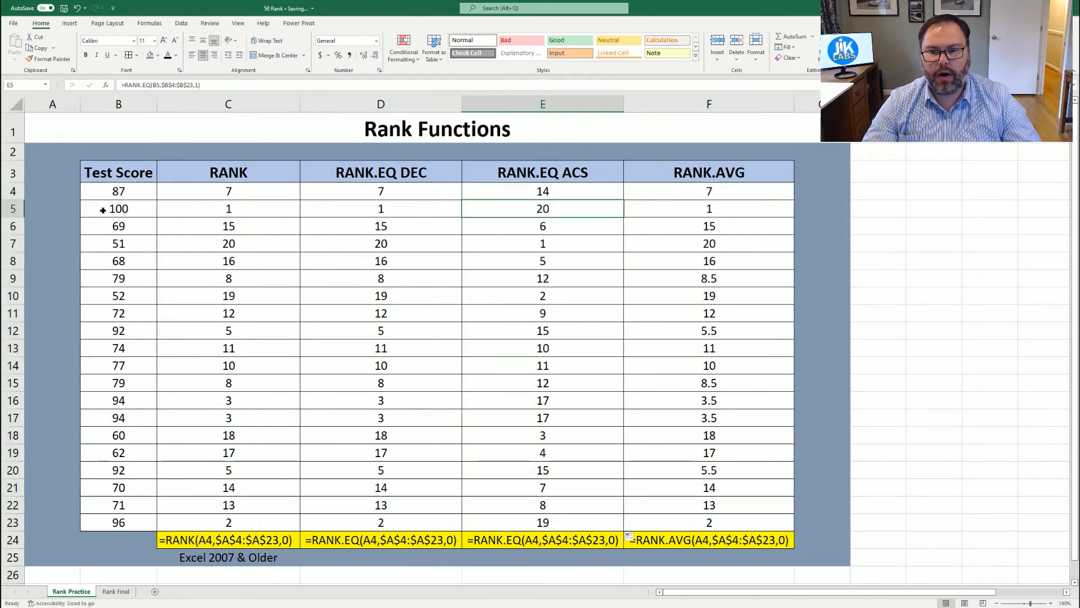
left_click(510, 212)
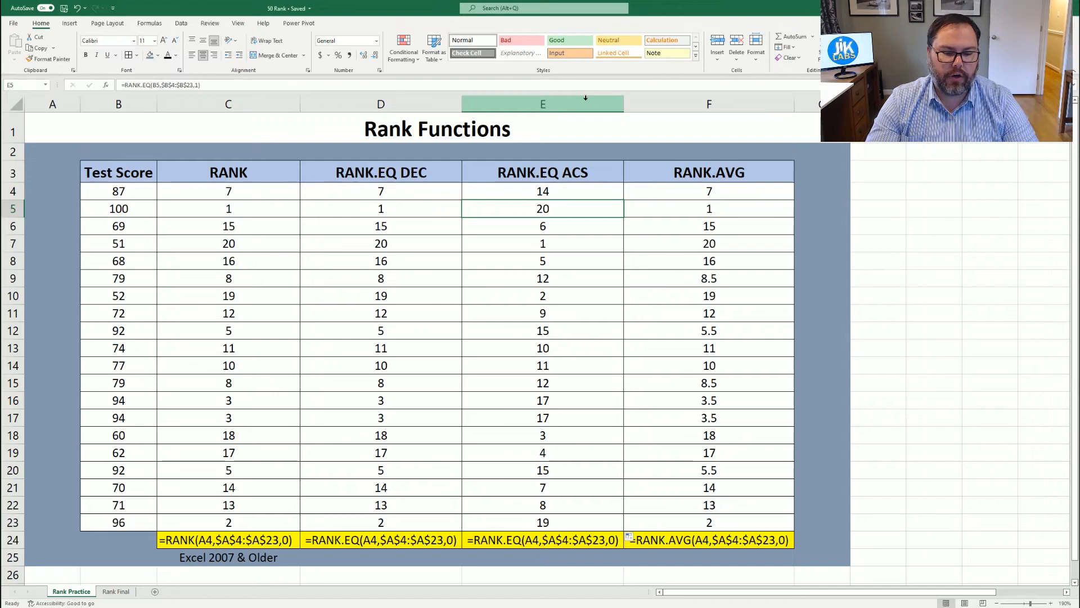
Change the order argument in the E24 formula note to 1 so it reads =RANK.EQ(A4,$A$4:$A$23,1).
key("ctrl+Down")
left_click(199, 84)
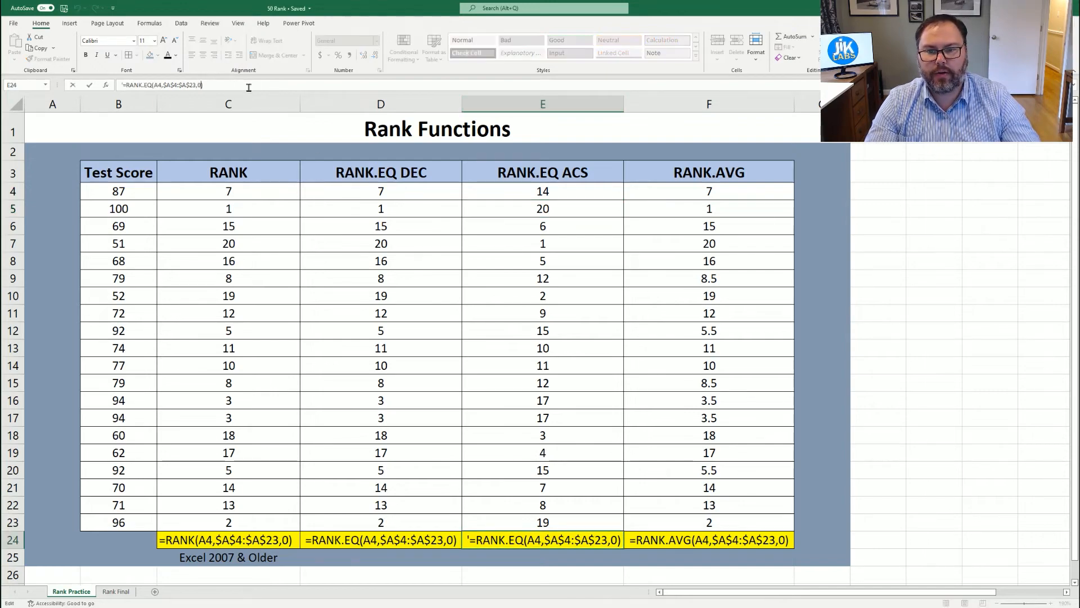
key("BackSpace")
type("1")
key("Return")
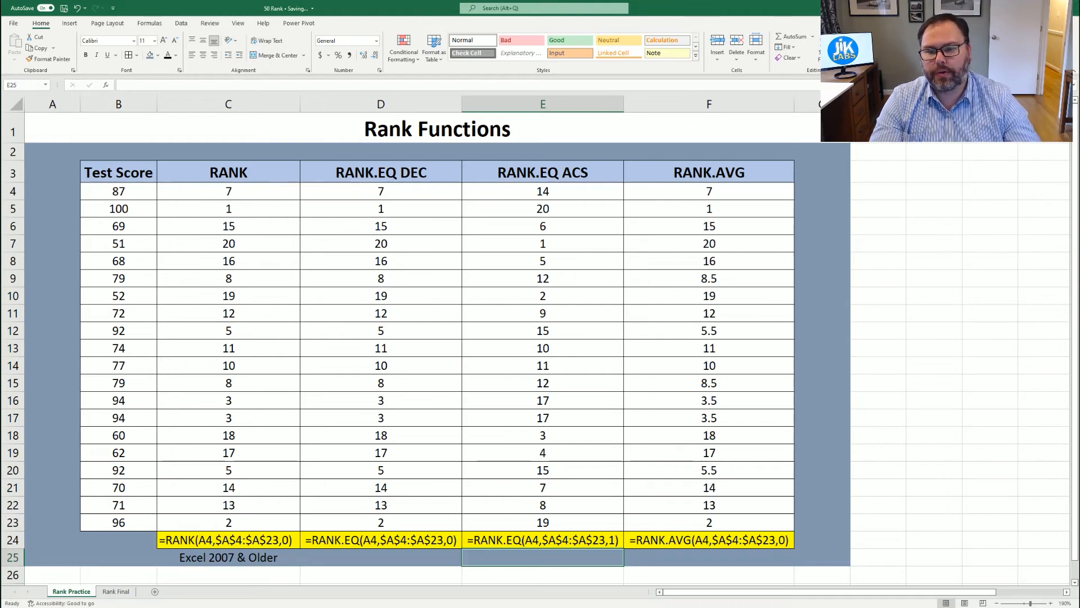
Number the first four test scores manually by entering 1, 2, 3 and 4 in A4:A7.
left_click_drag(129, 170, 106, 515)
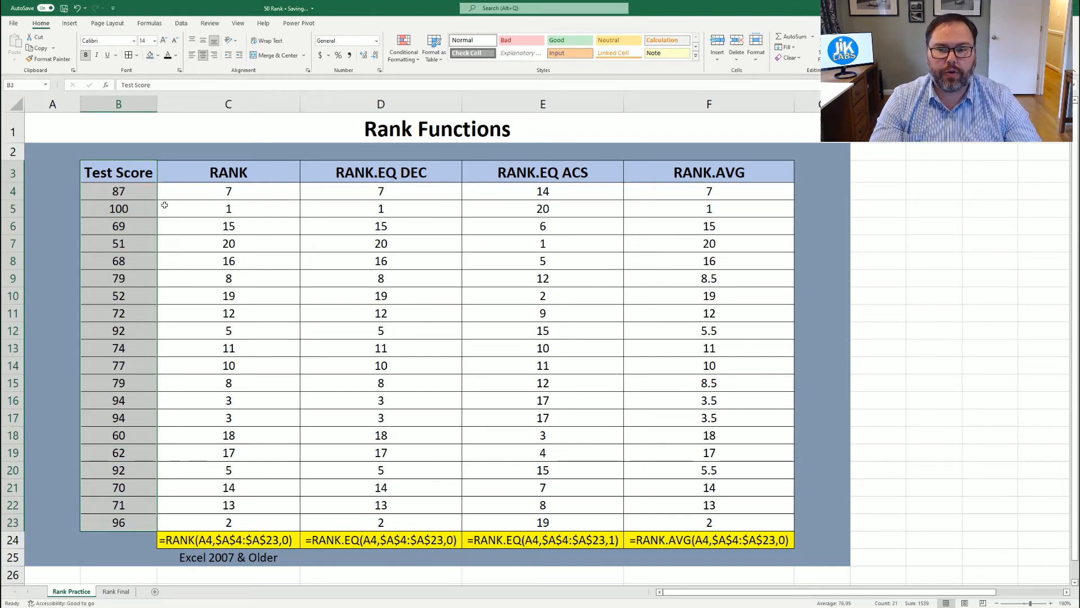
left_click(53, 190)
type("1")
key("Return")
type("2")
key("Return")
type("3")
key("Return")
type("4")
key("Return")
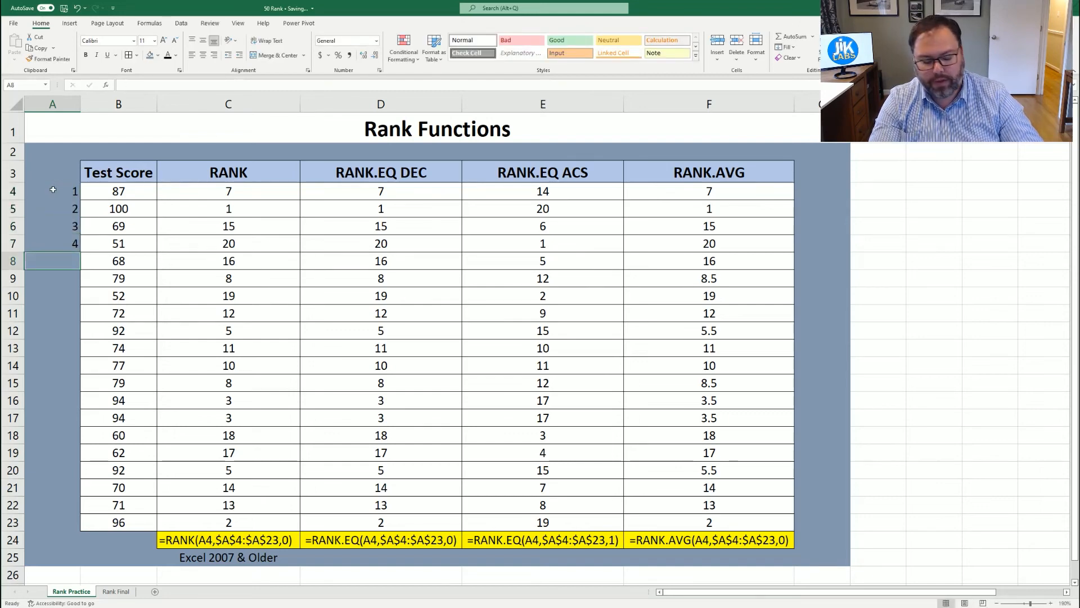
Clear the manual numbers from A4:A7.
key("Up")
key("shift+Up")
key("shift+Up")
key("shift+Up")
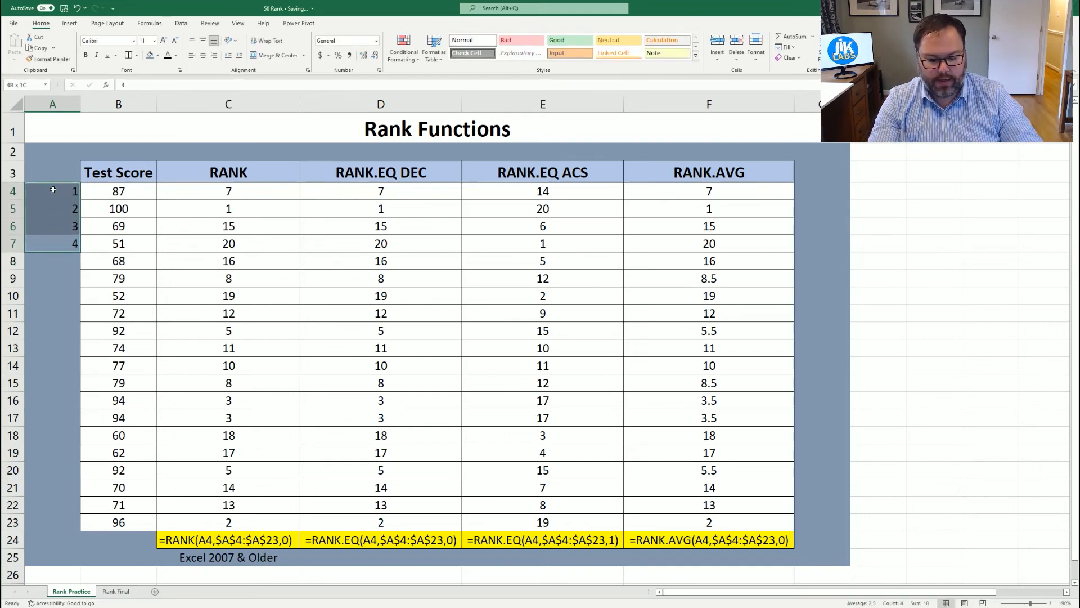
key("Delete")
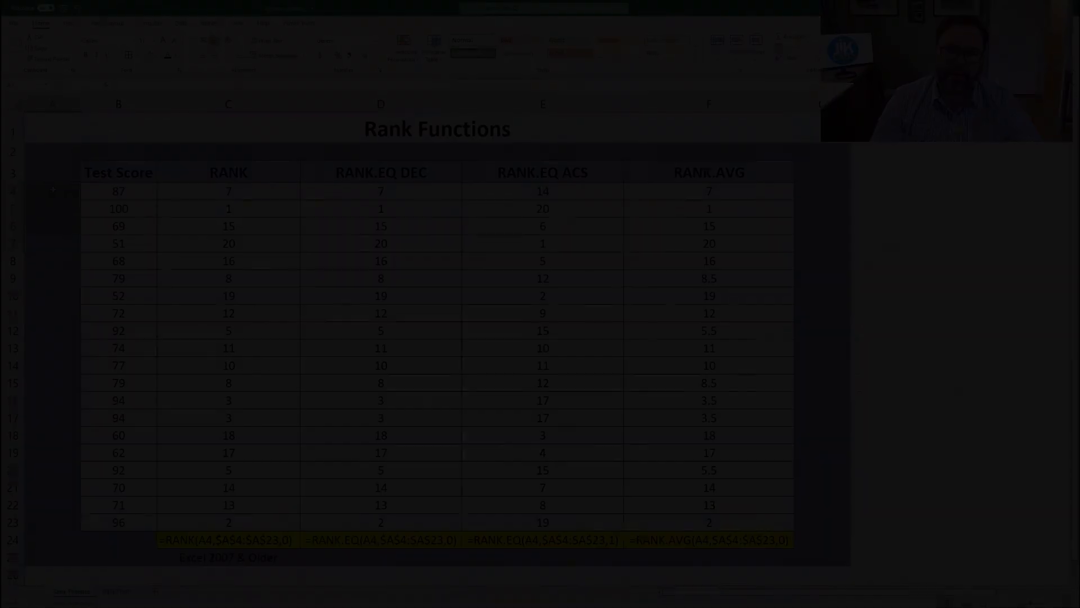